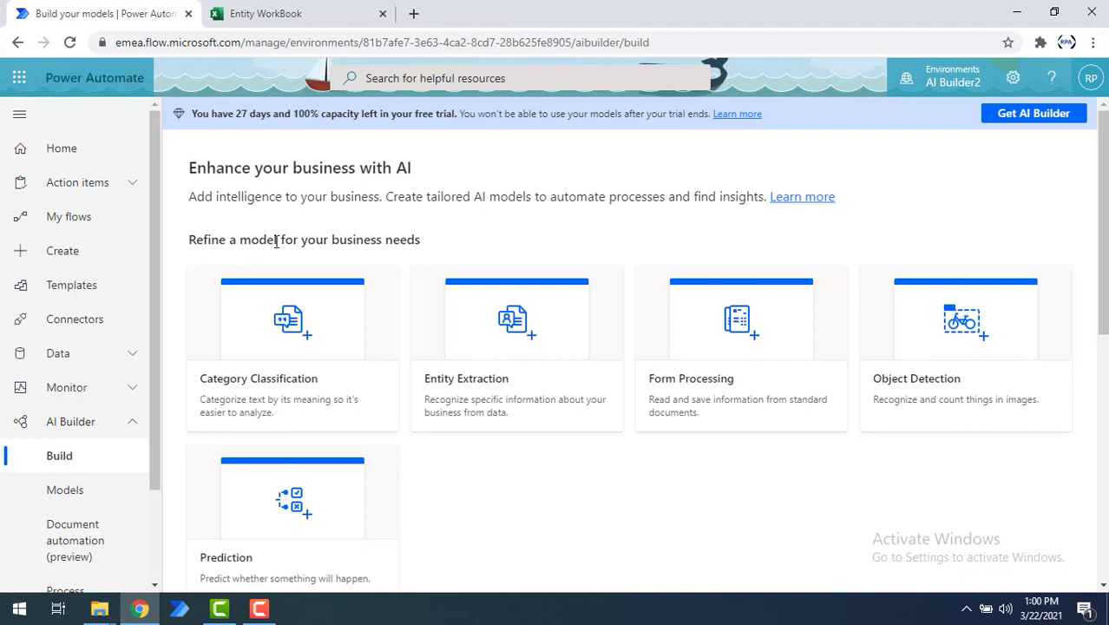
Open the ready-made Entity Extraction model under "Get straight to productivity" and view its introduction.
drag(293, 240, 428, 239)
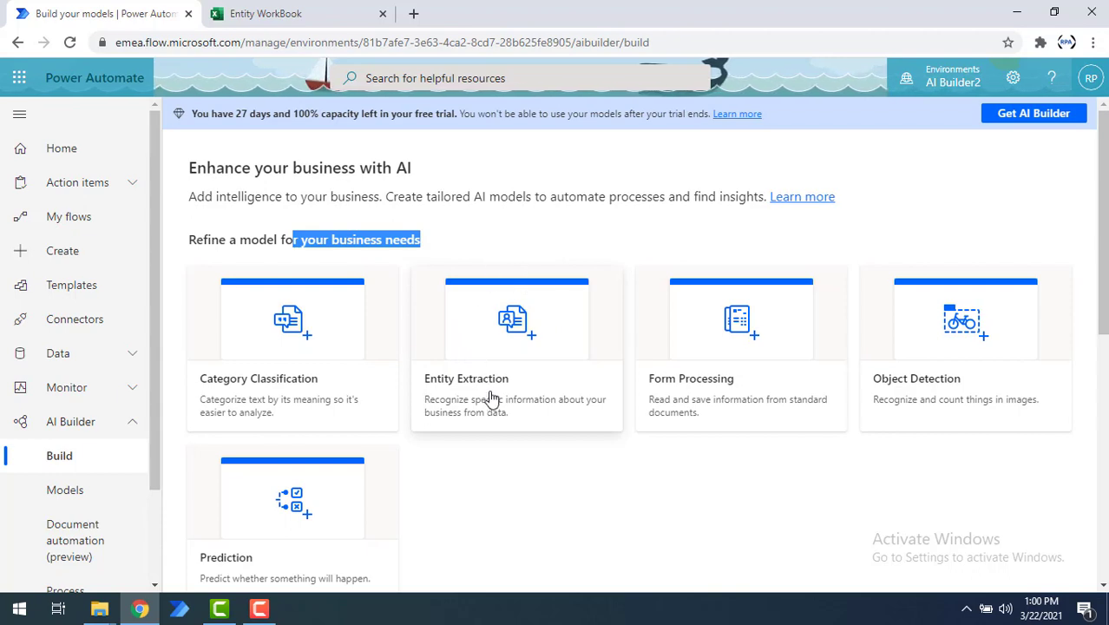
scroll(491, 397, down, 4)
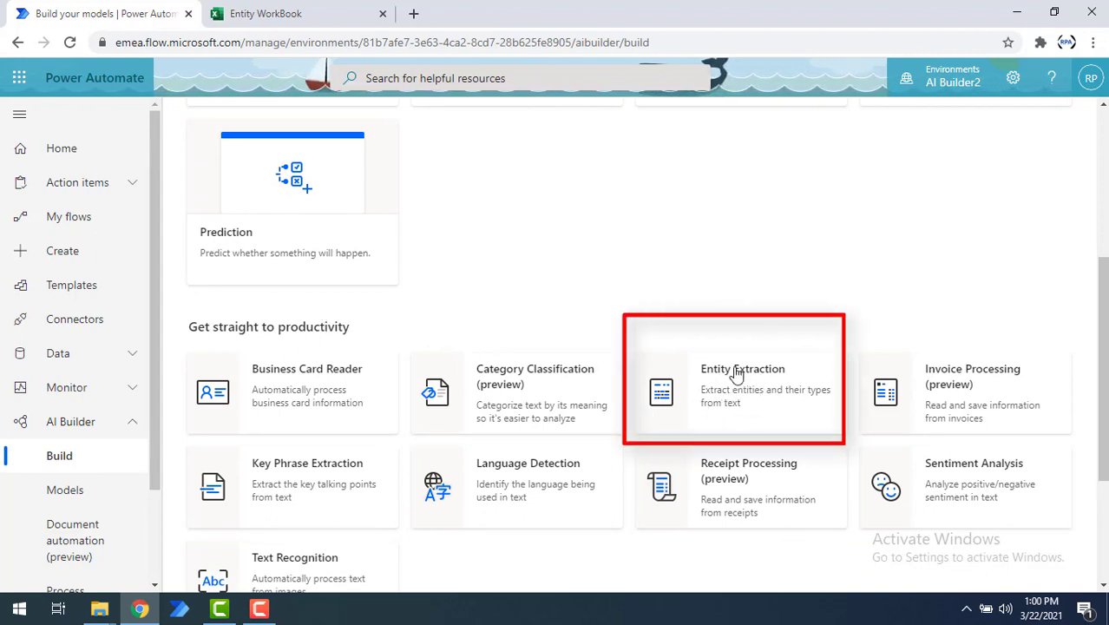
click(764, 410)
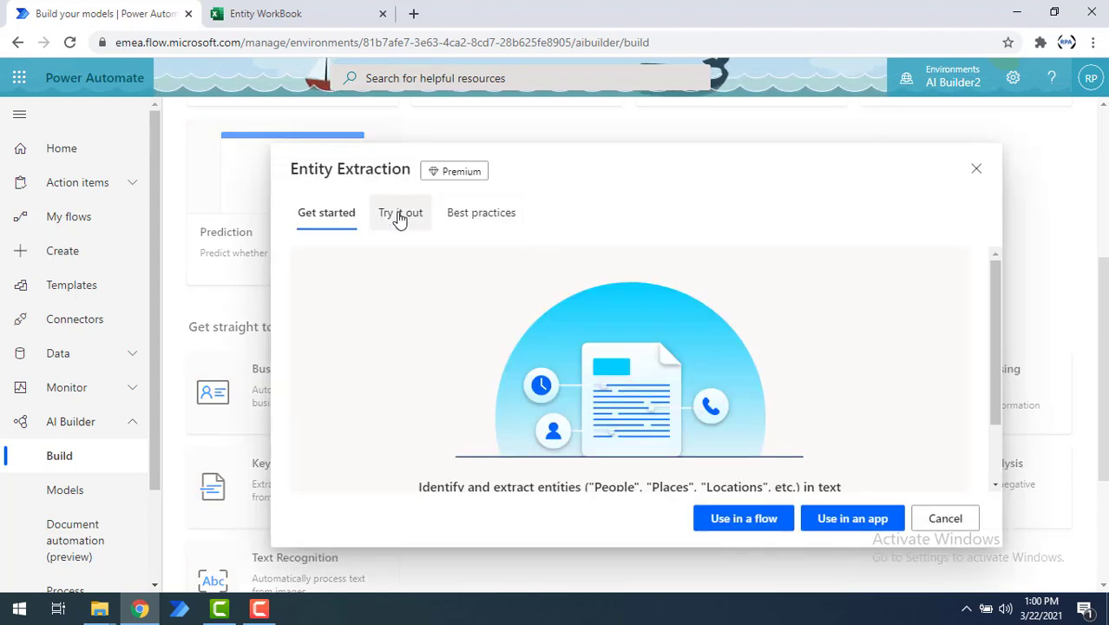
scroll(441, 428, down, 2)
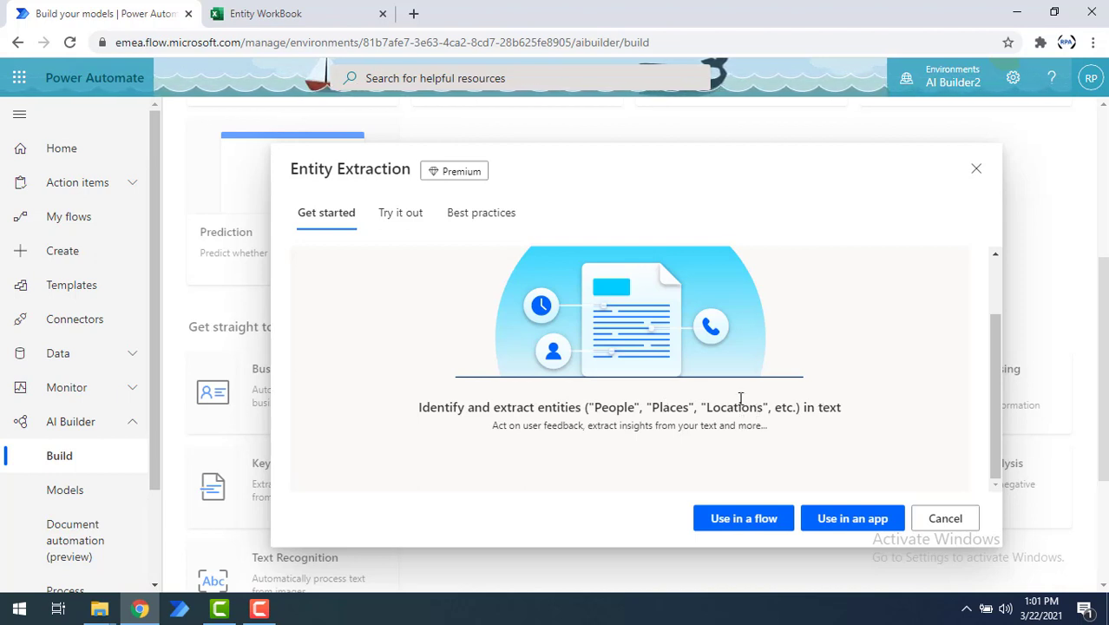
scroll(508, 273, up, 2)
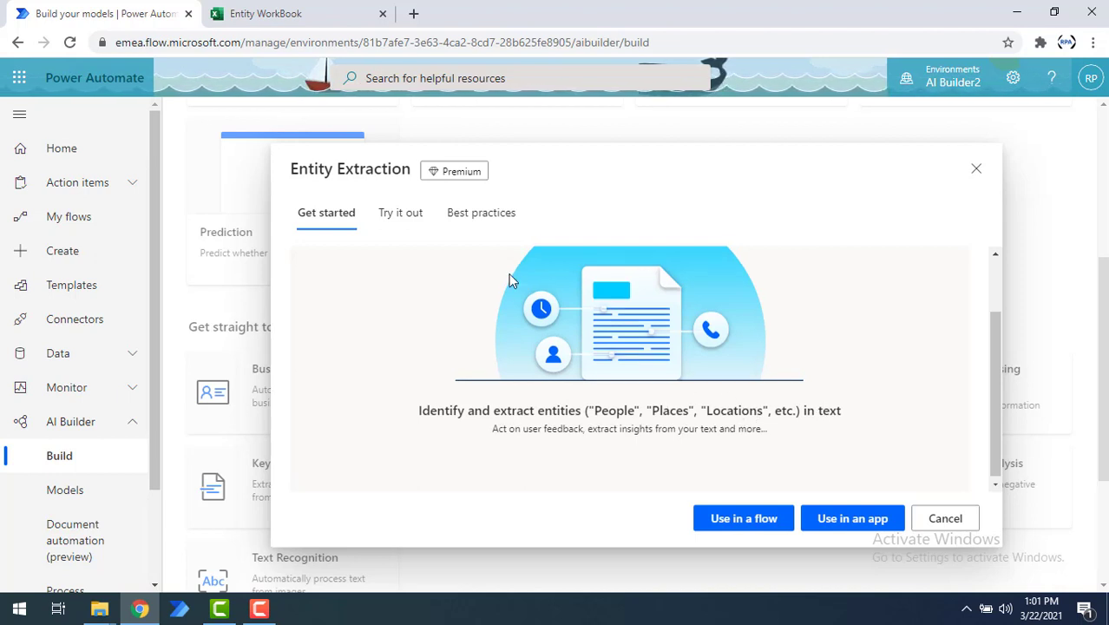
Try out the model on the sample sentence "The Contoso account payment is due by June 1, 2021." and examine the extracted entities.
click(402, 217)
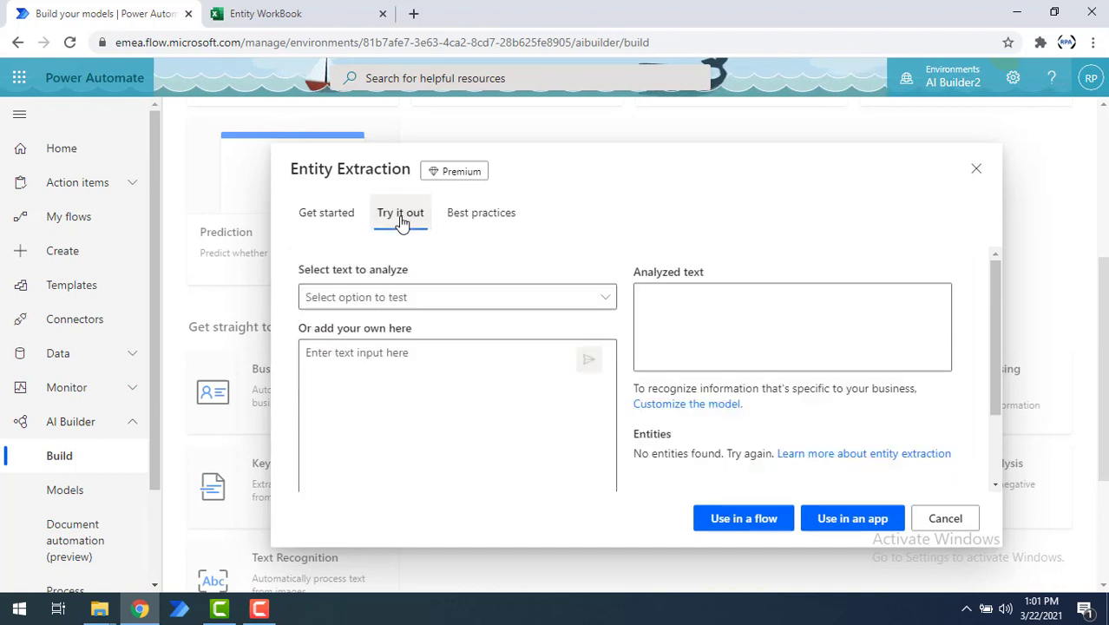
click(376, 298)
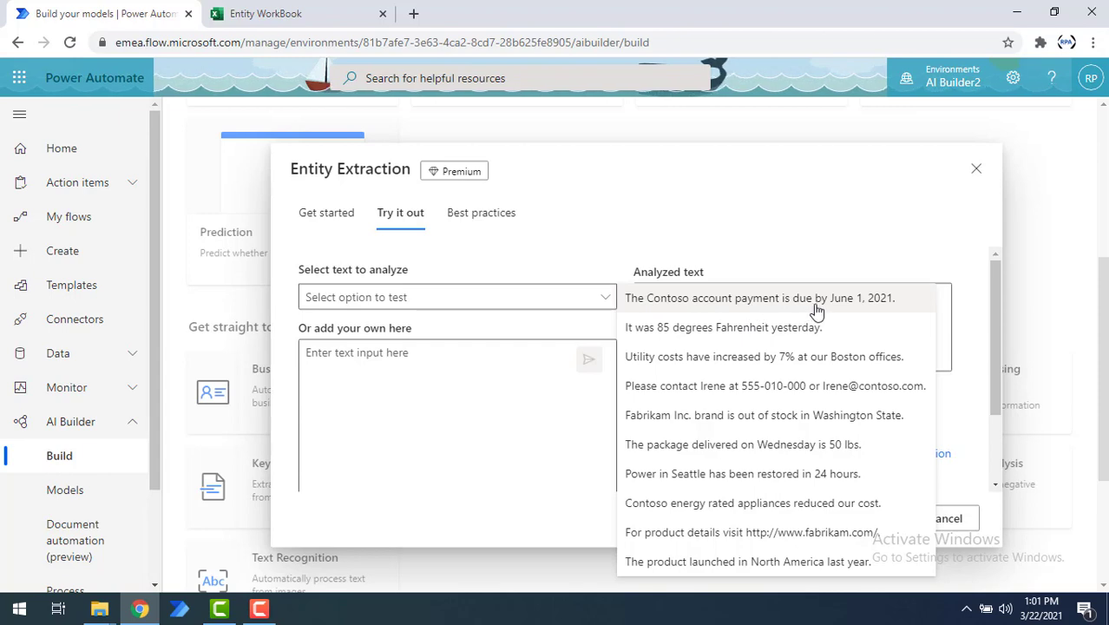
click(888, 310)
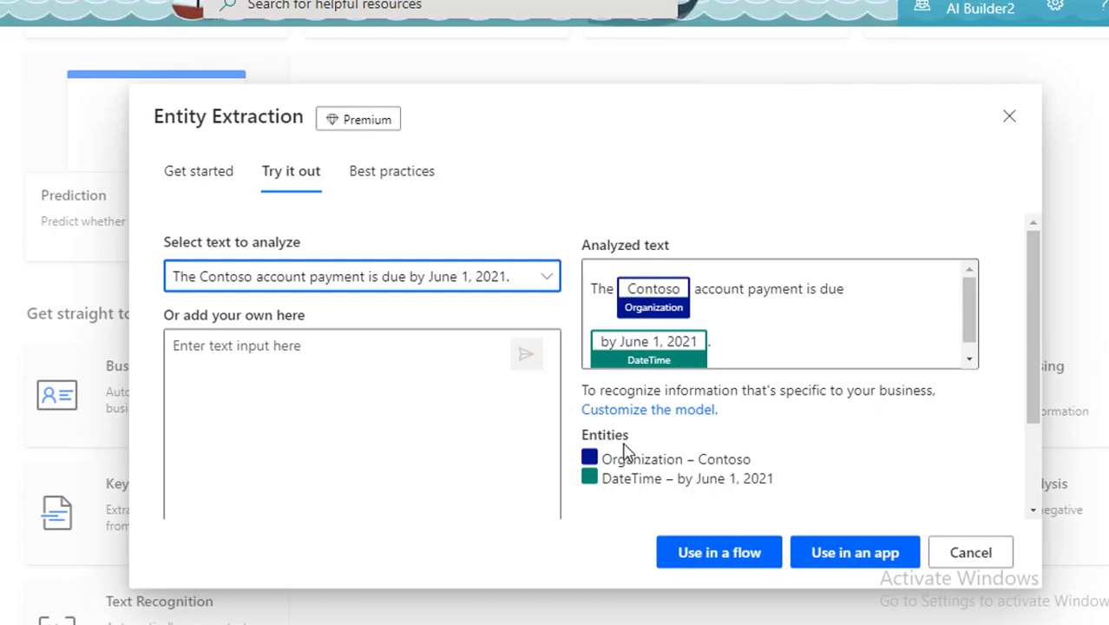
drag(610, 460, 772, 477)
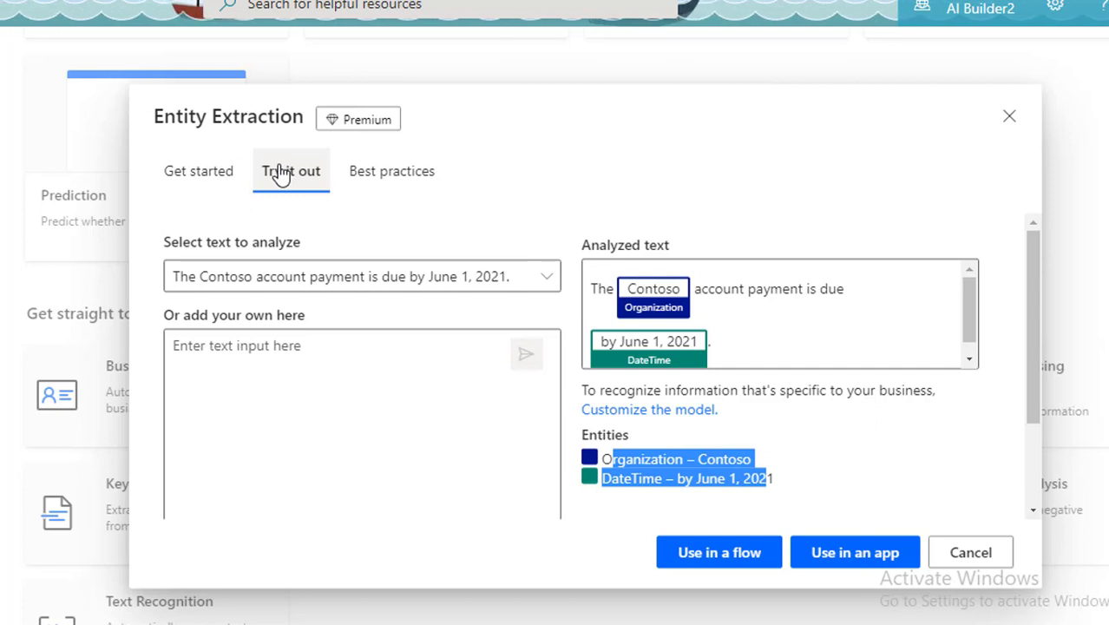
Analyze the custom text "The Mona Lisa is a 16th century oil painting created by Leonardo. It's held at the Louvre in Paris.".
click(274, 406)
text(The Mona Lisa is a 16th century oil painting created by Leonardo. It's held at the Louvre in Paris.)
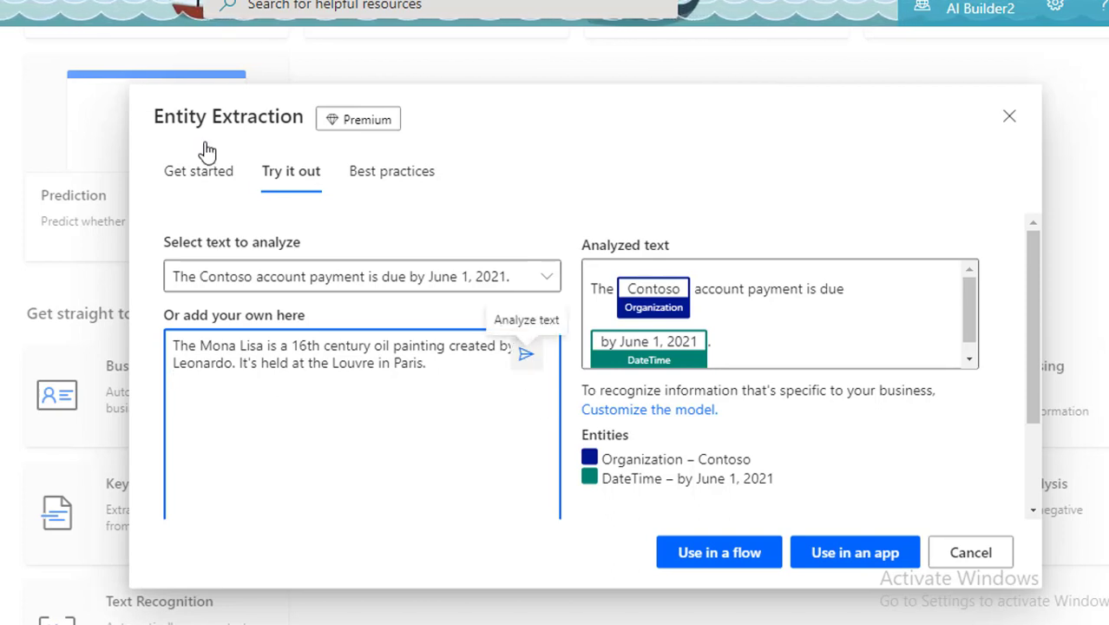
click(528, 359)
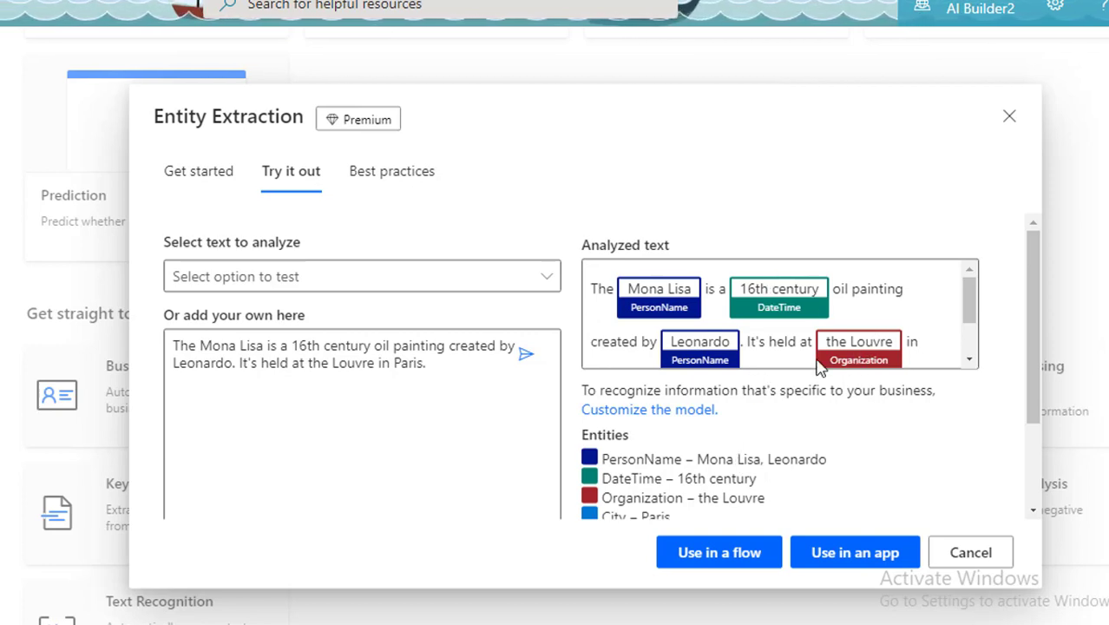
scroll(829, 340, down, 2)
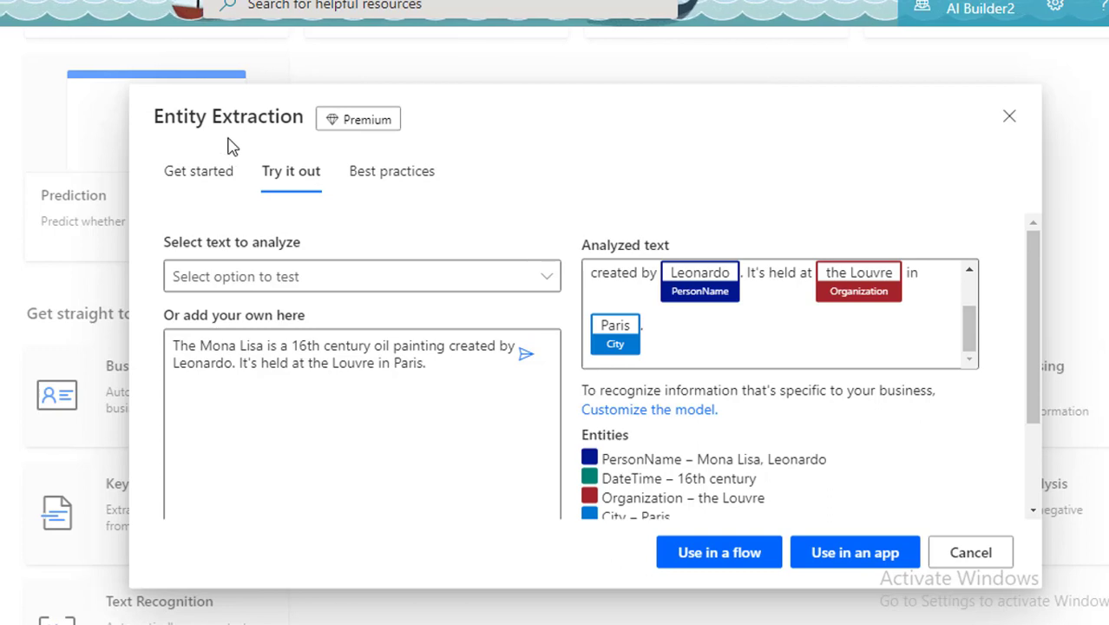
Read the Entity Extraction best practices on text language and context, and close the model details.
click(382, 176)
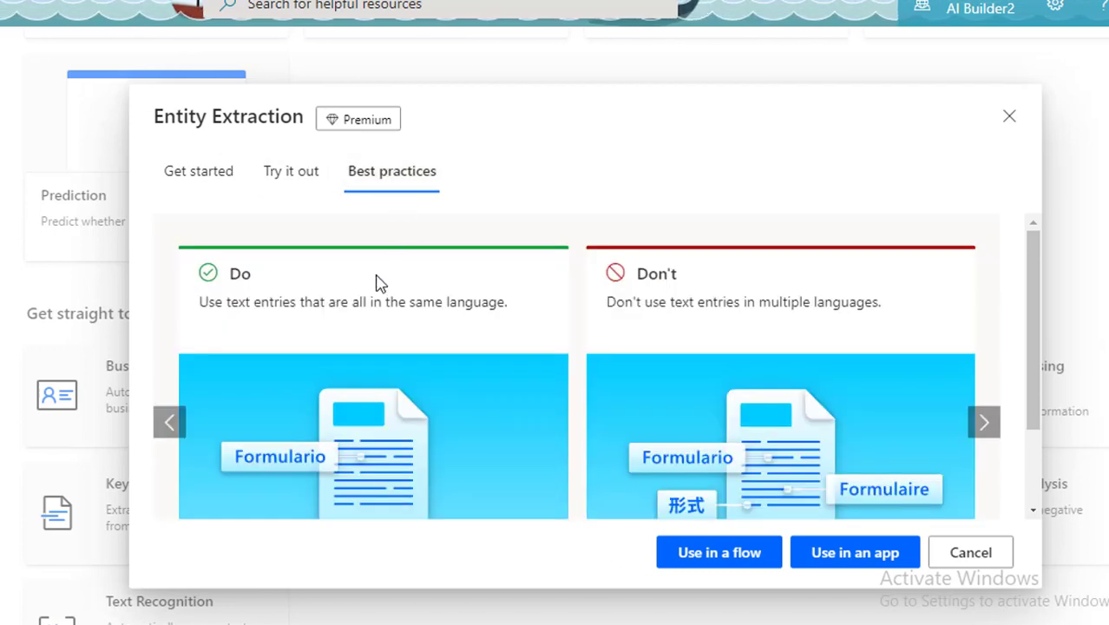
double_click(205, 303)
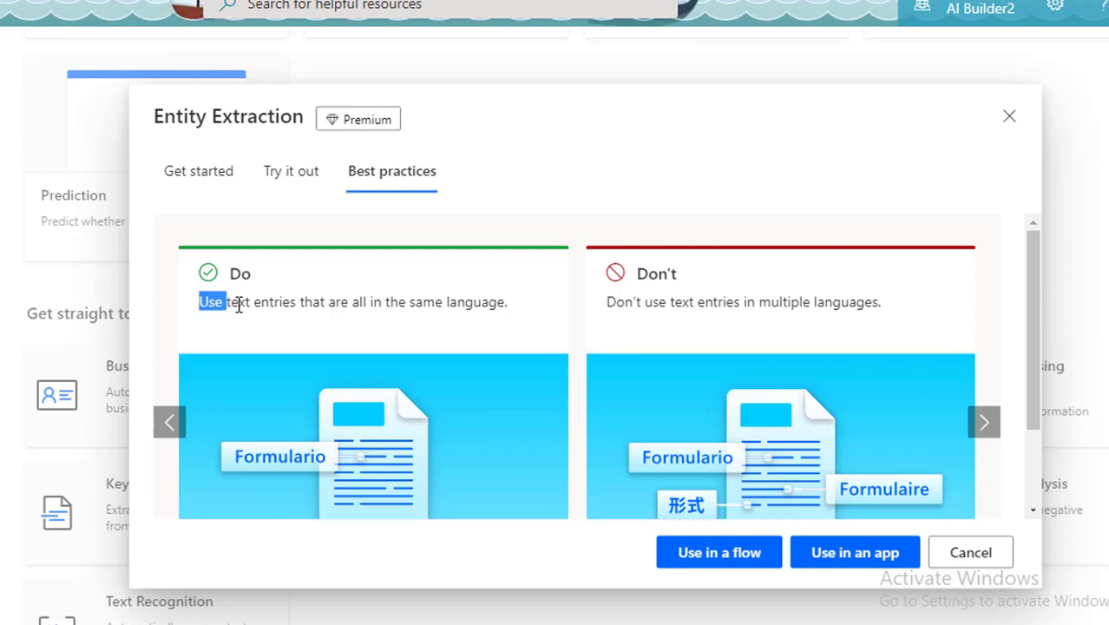
drag(239, 305, 507, 312)
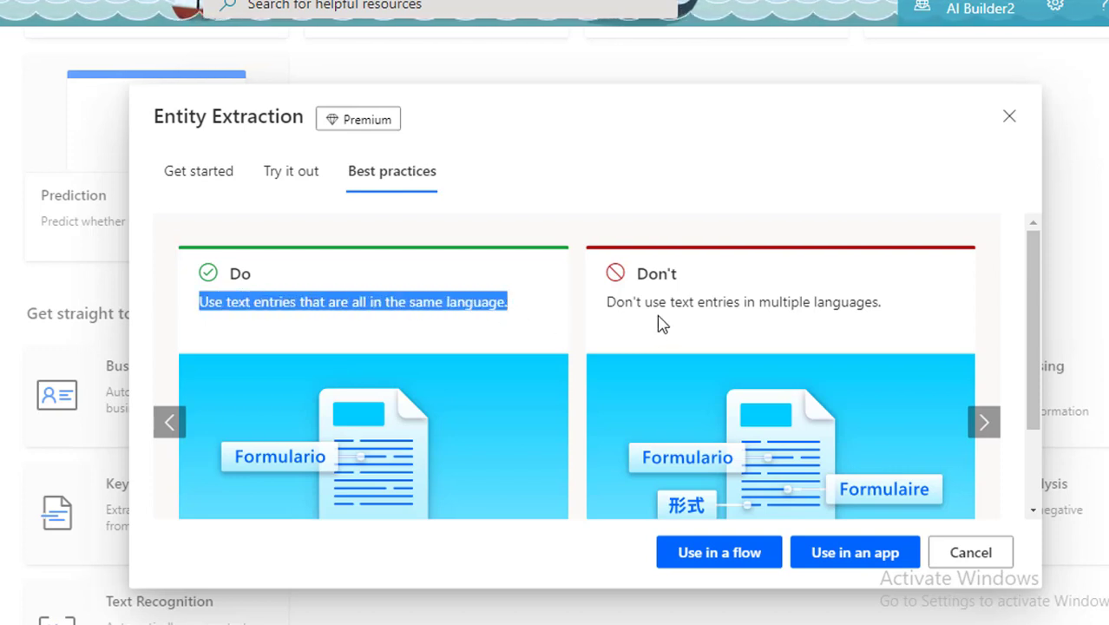
drag(669, 303, 894, 303)
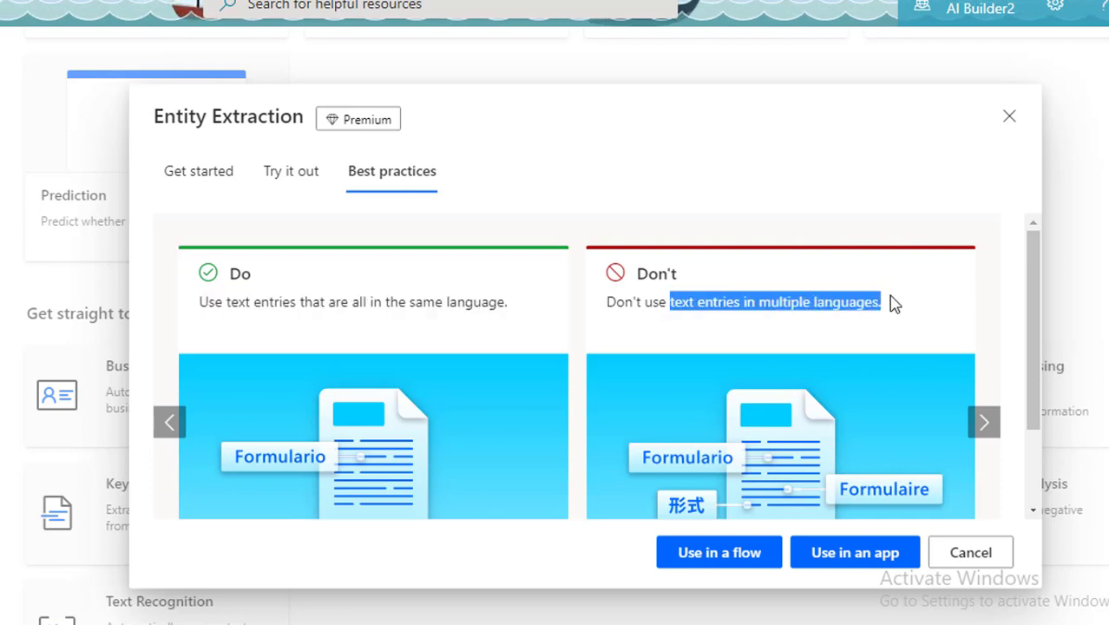
click(987, 424)
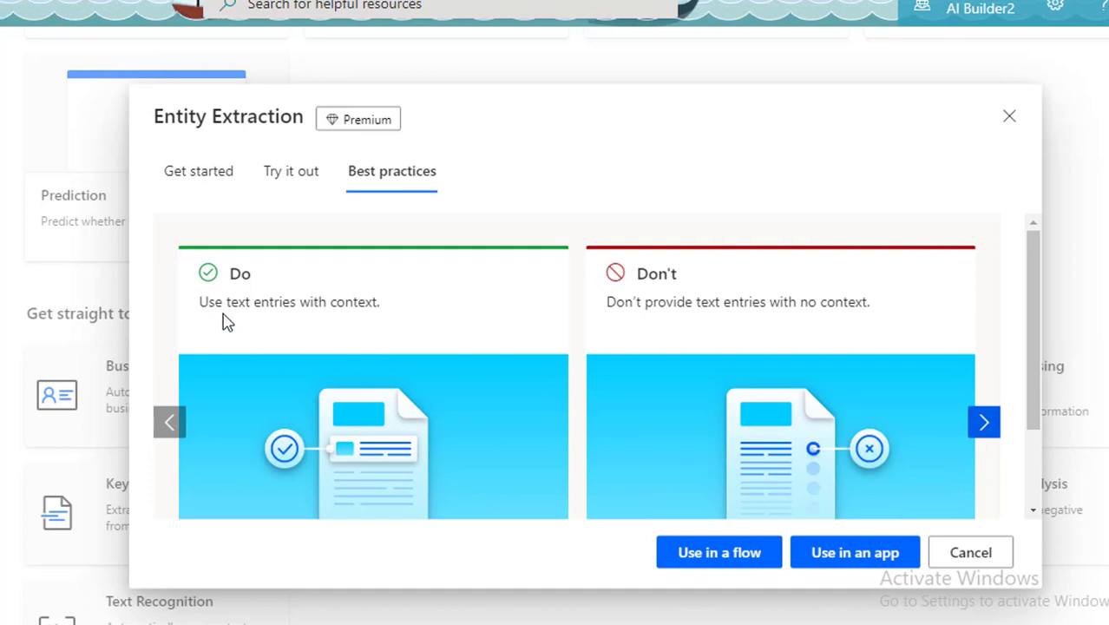
drag(202, 303, 390, 312)
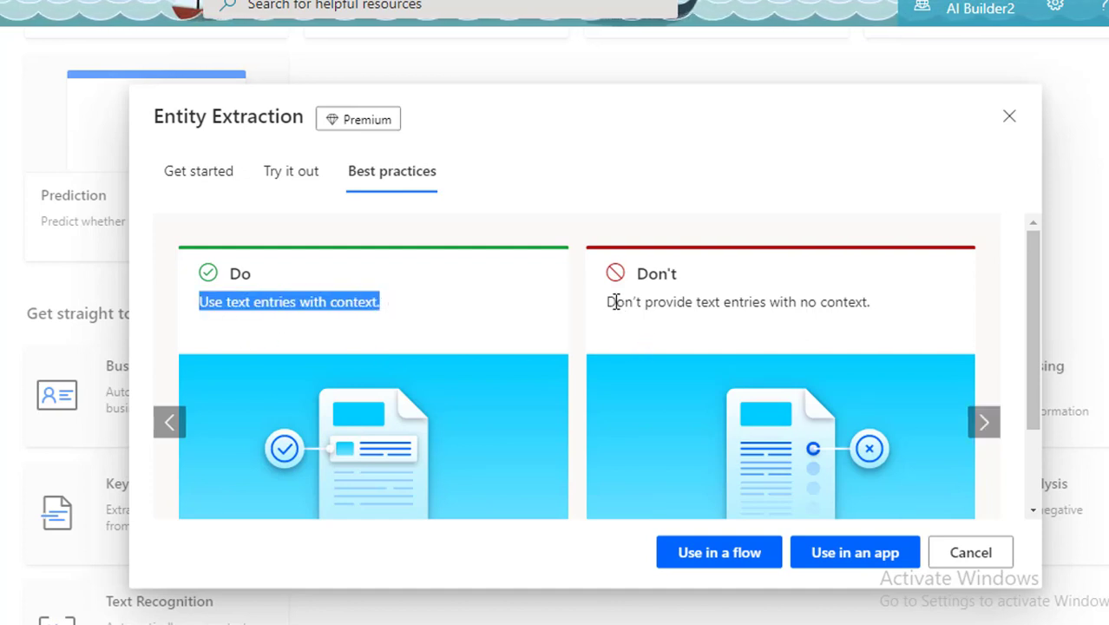
drag(615, 302, 874, 304)
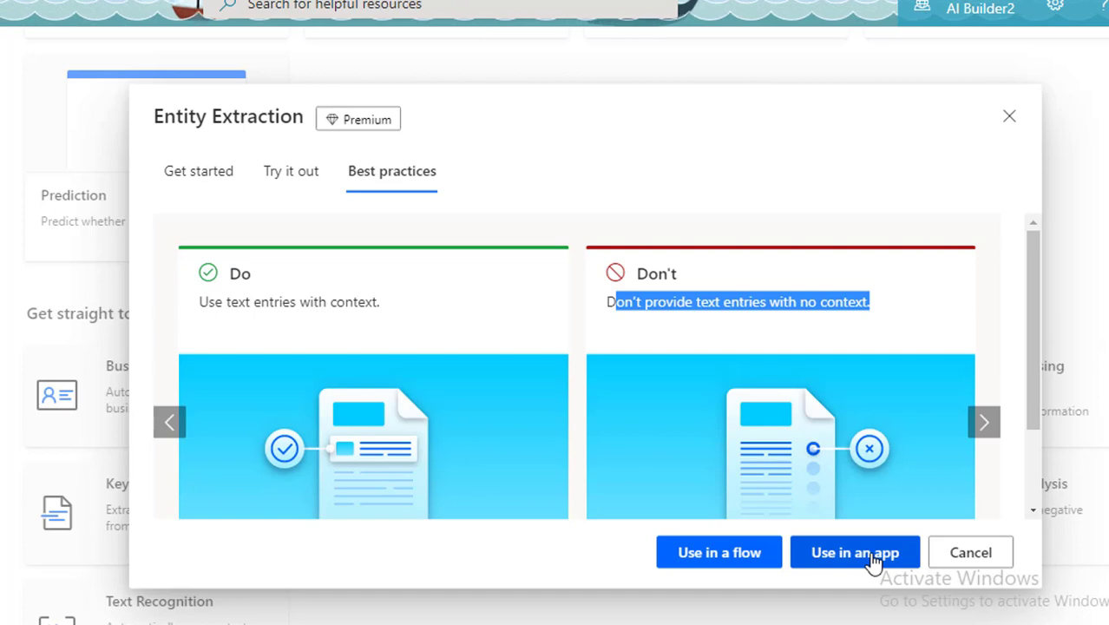
click(970, 554)
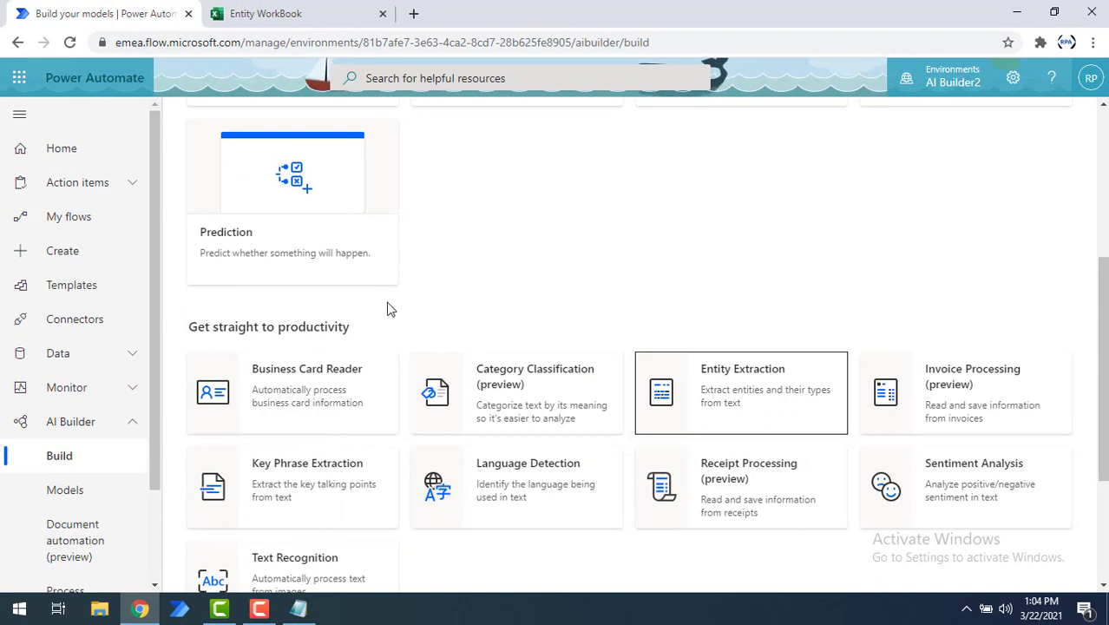
Create an instant cloud flow named "Entity Extraction Flow" with the "Manually trigger a flow" trigger.
click(99, 264)
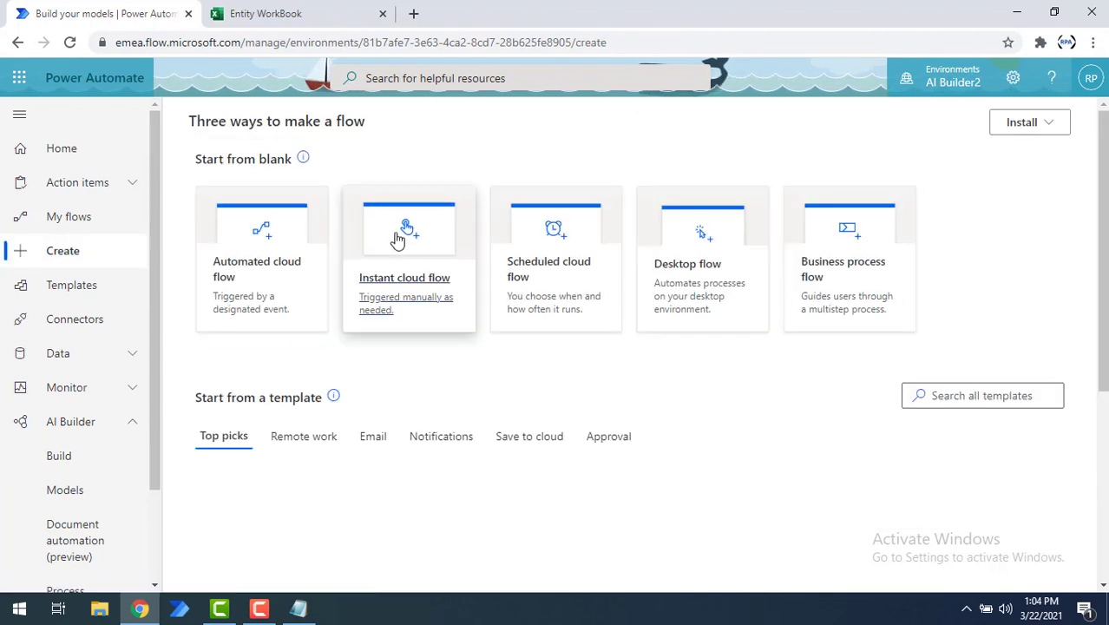
click(398, 240)
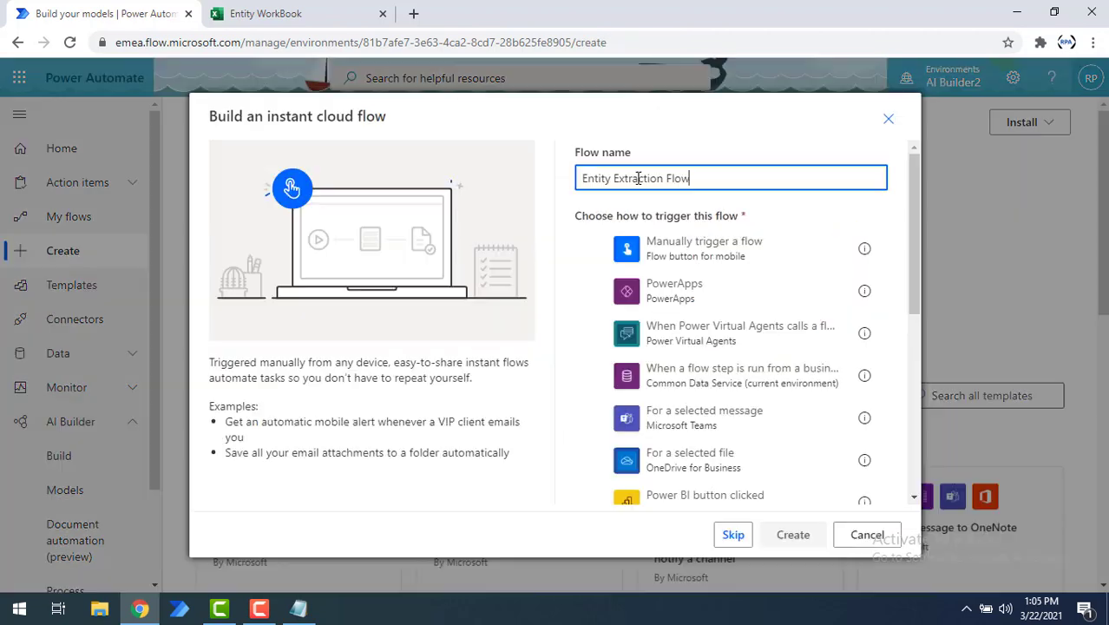
click(596, 250)
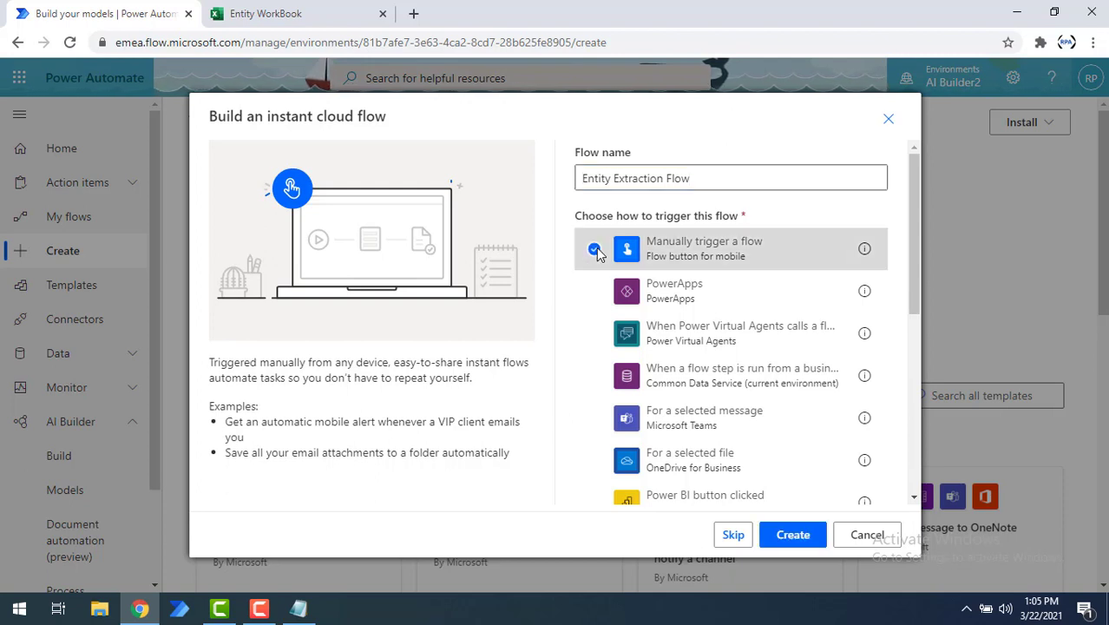
click(793, 535)
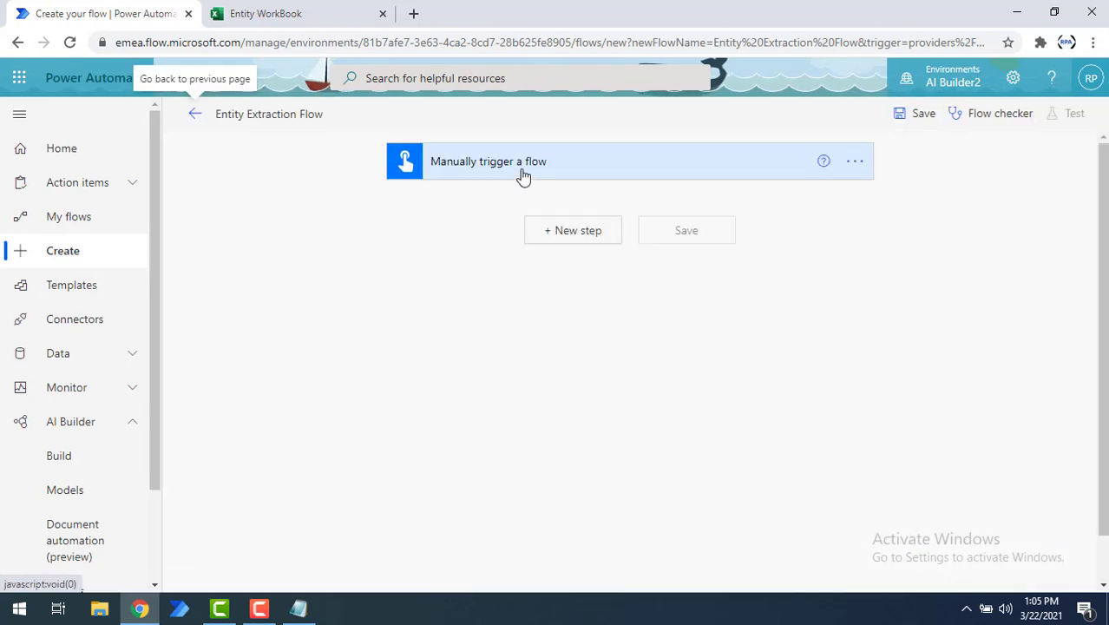
Add a text input named "Input Text" to the manual trigger.
click(523, 176)
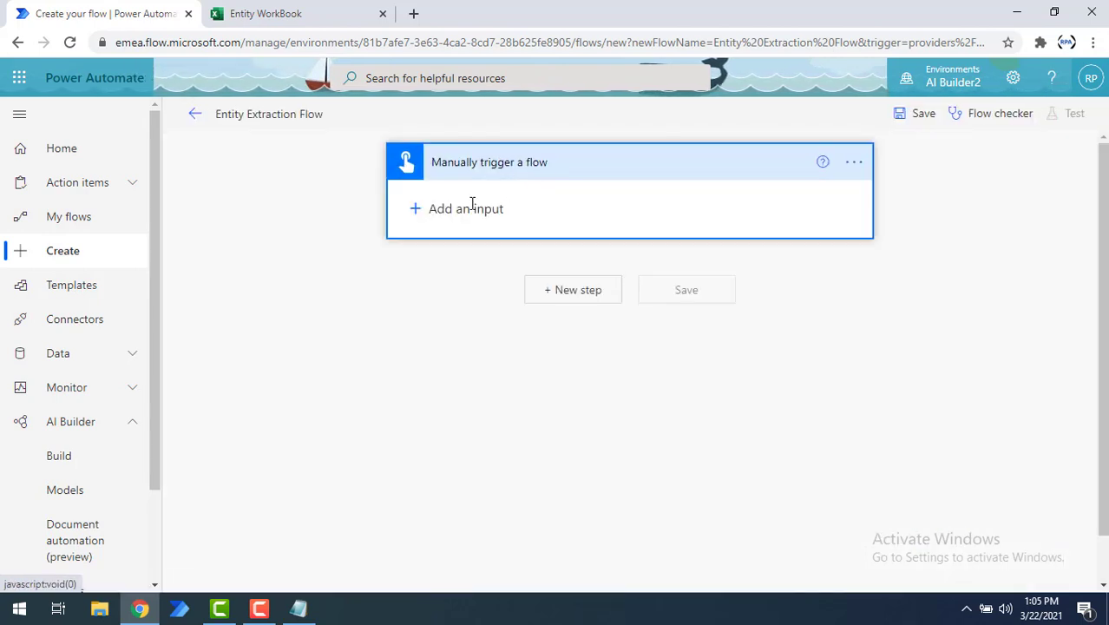
click(469, 208)
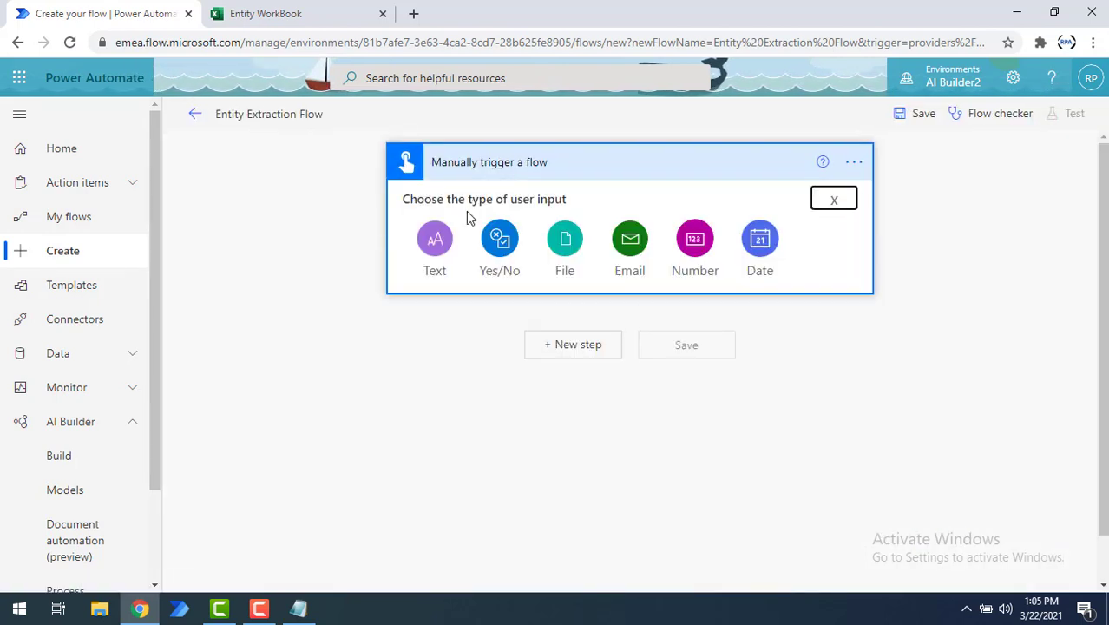
click(434, 243)
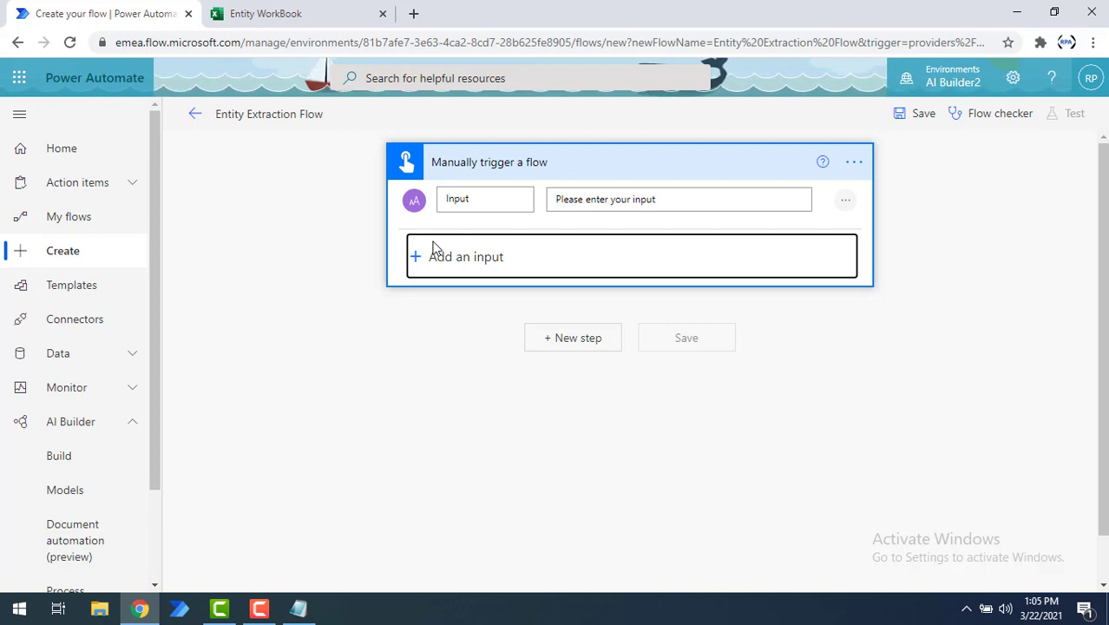
click(498, 200)
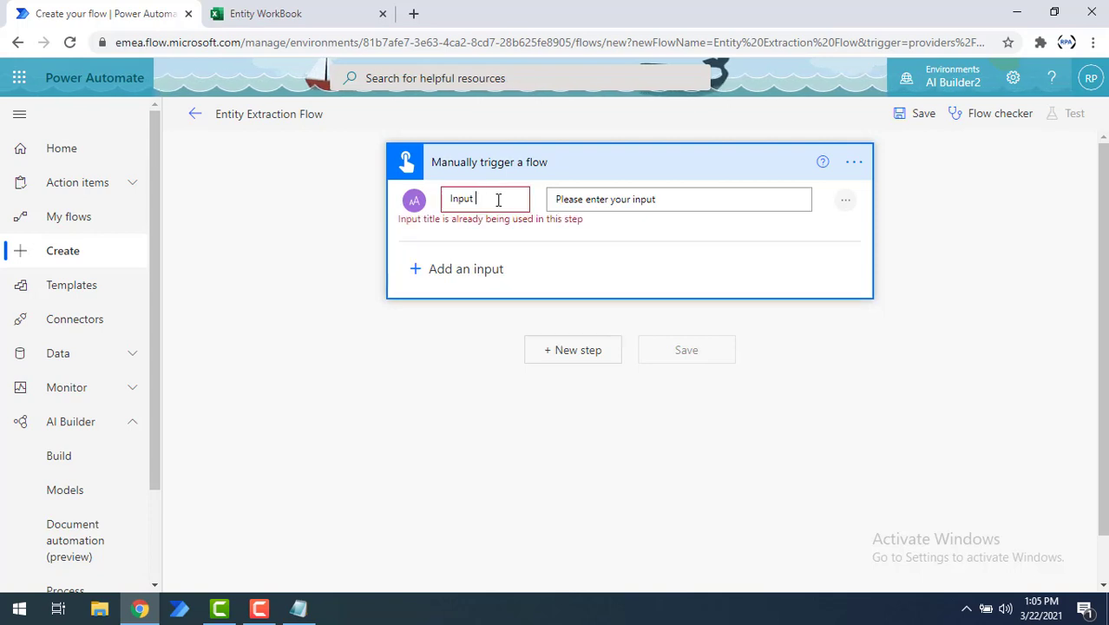
text(Text)
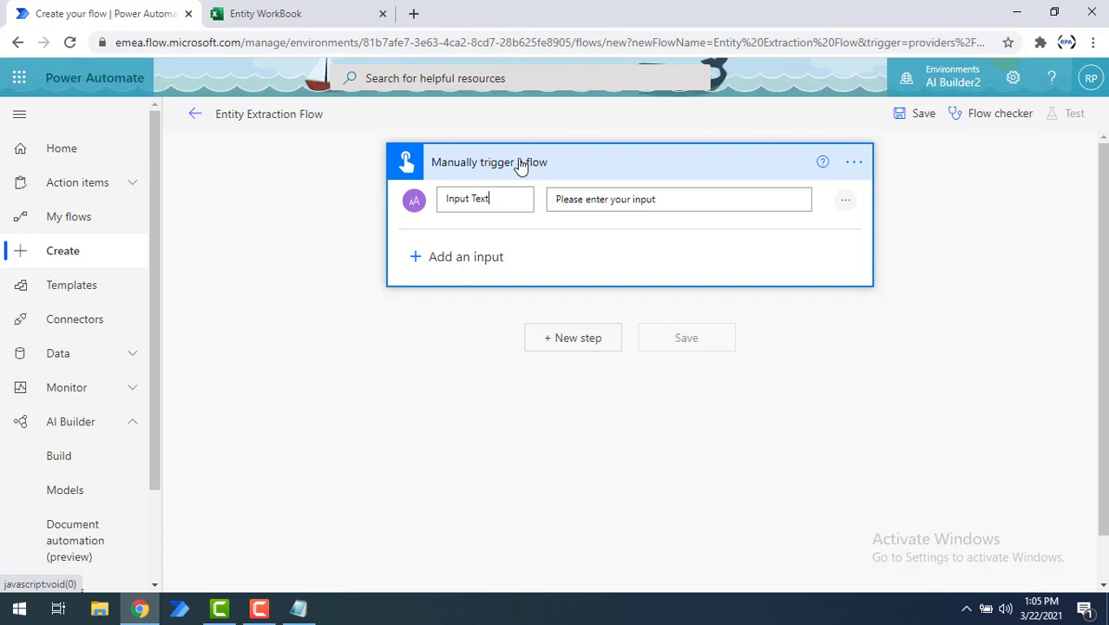
Add an AI Builder Predict action after the manual trigger, using the EntityExtraction model.
click(584, 345)
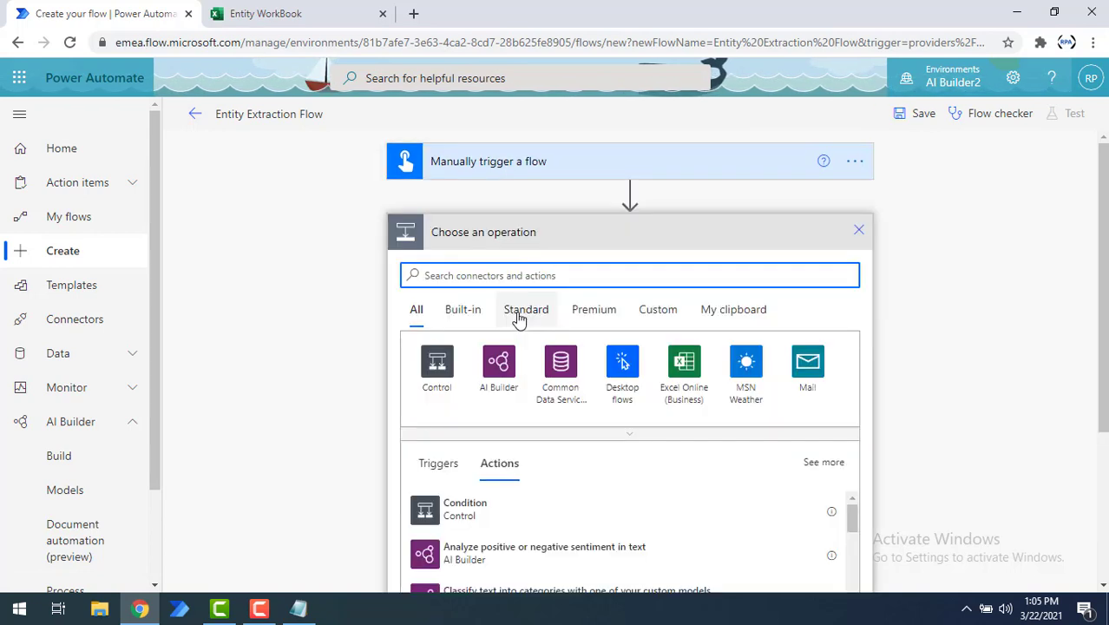
click(496, 370)
scroll(517, 417, down, 3)
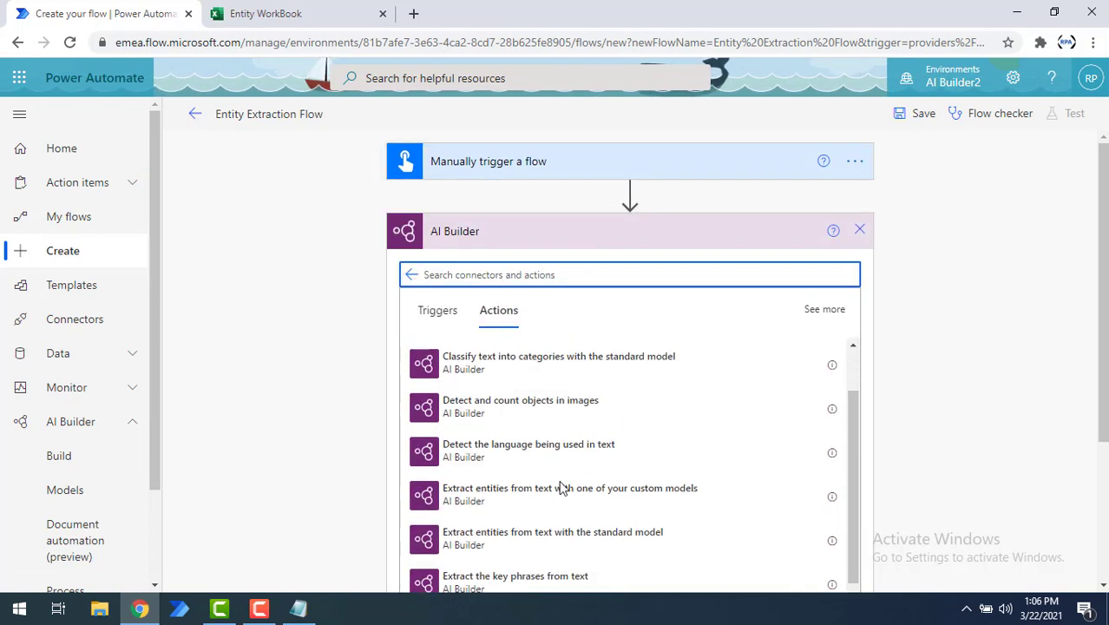
click(474, 547)
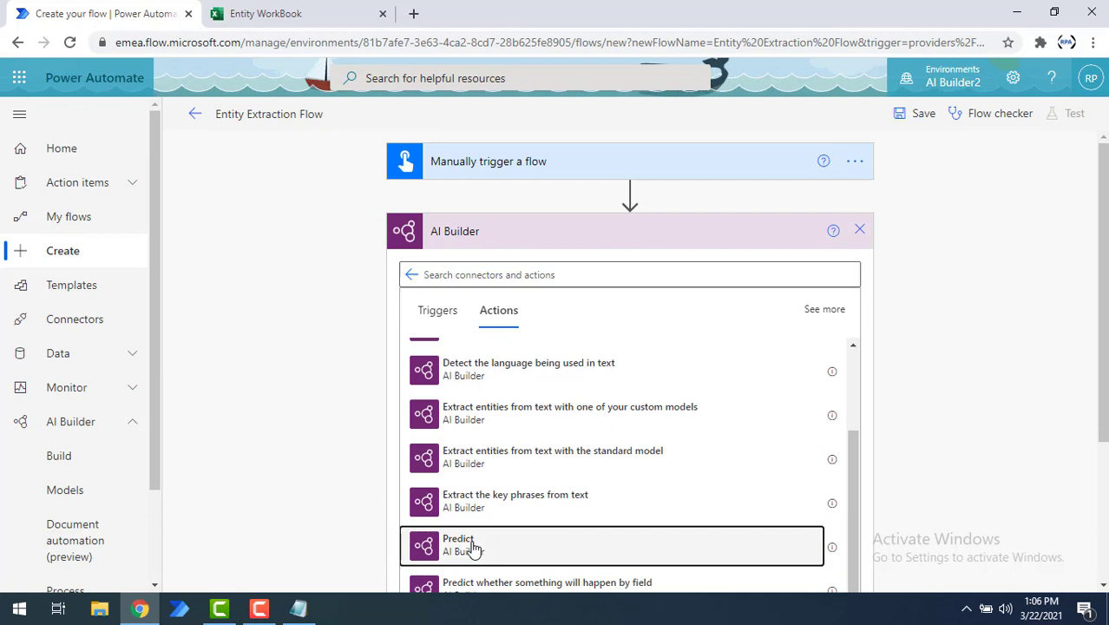
click(600, 269)
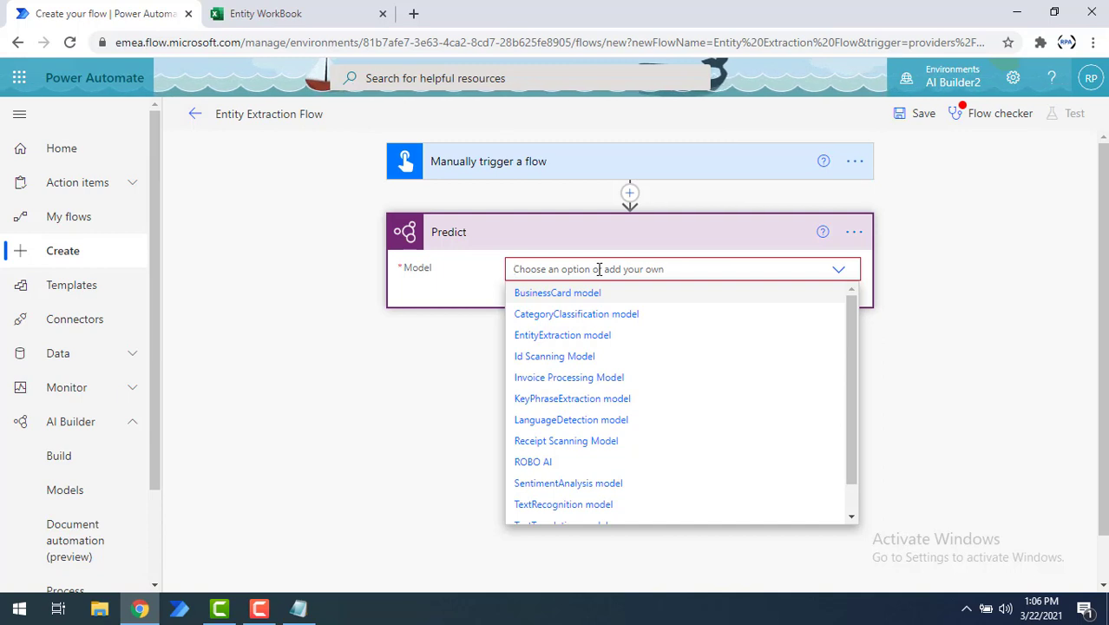
click(558, 342)
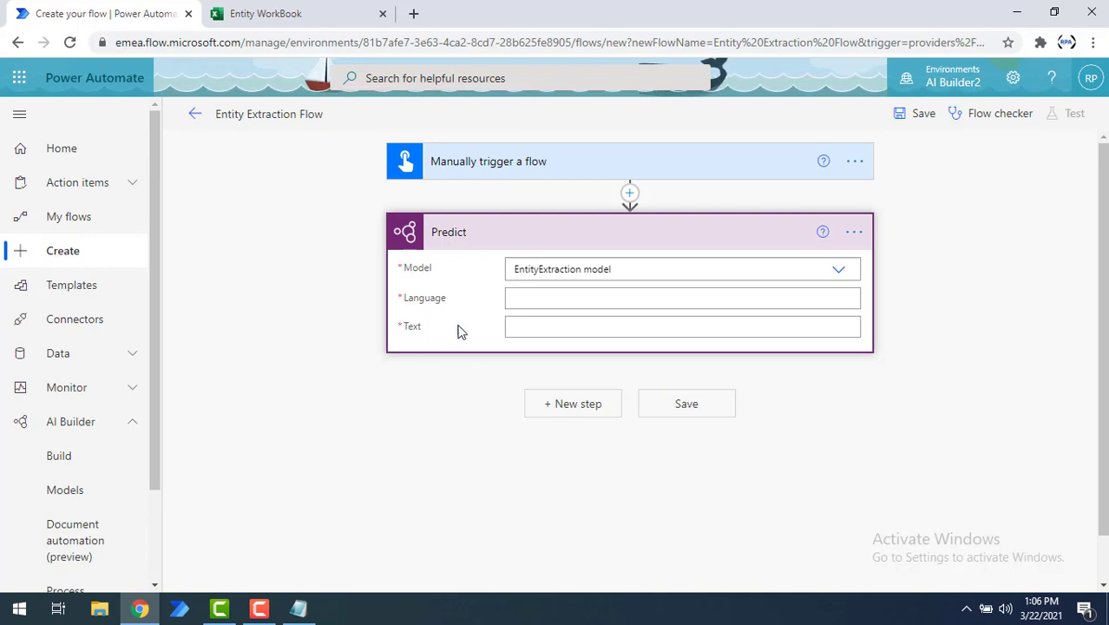
Set the Predict action's language to "en" and its text to the trigger's Input Text dynamic content.
click(538, 300)
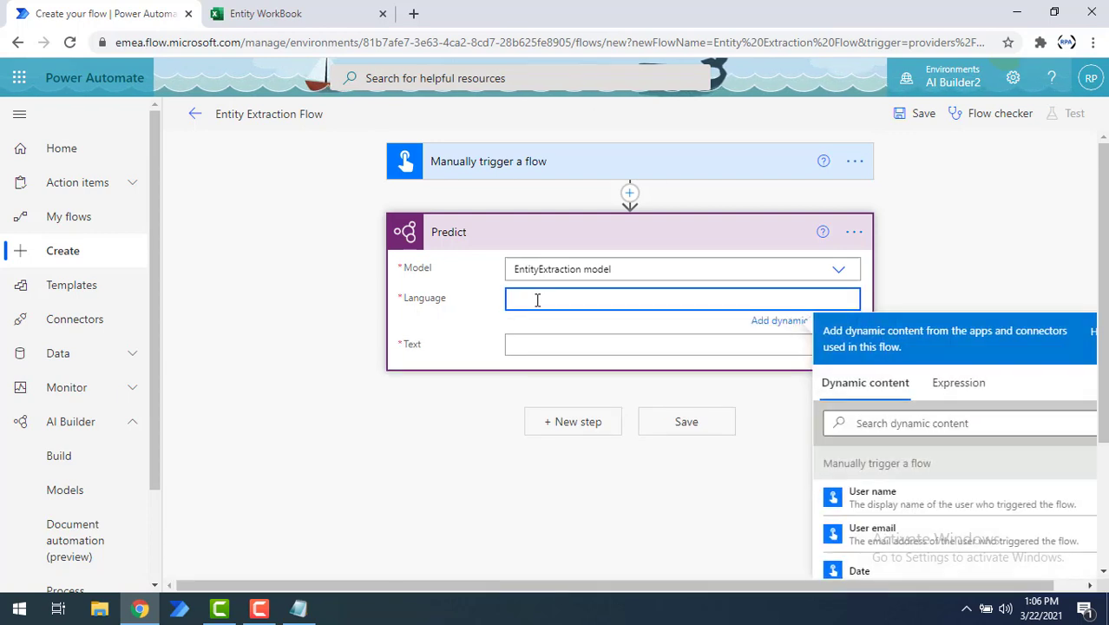
text(en)
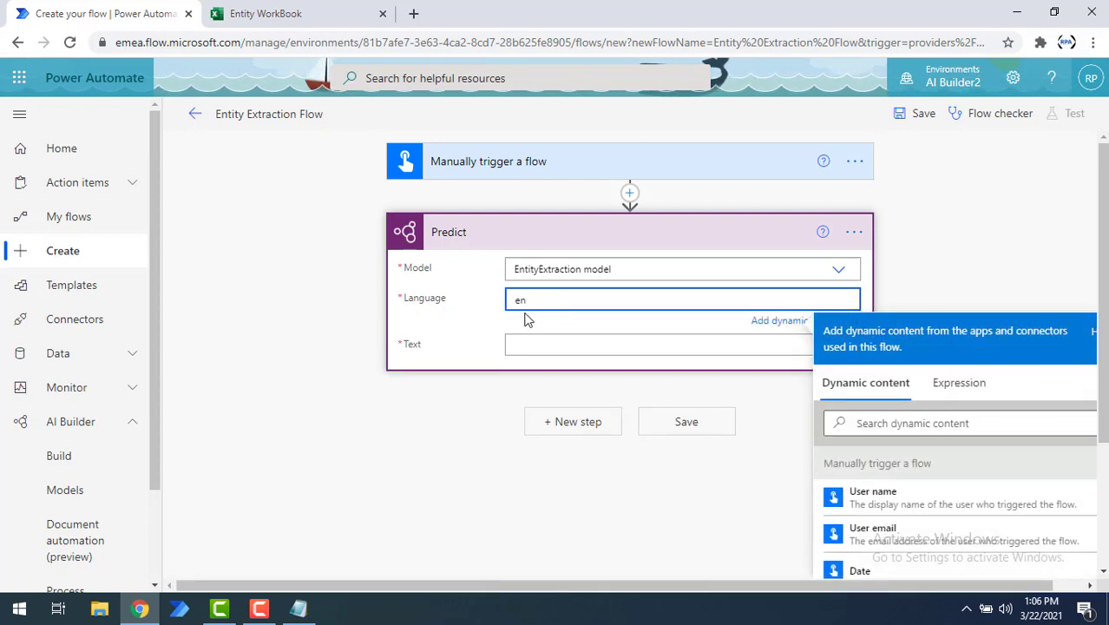
key(Tab)
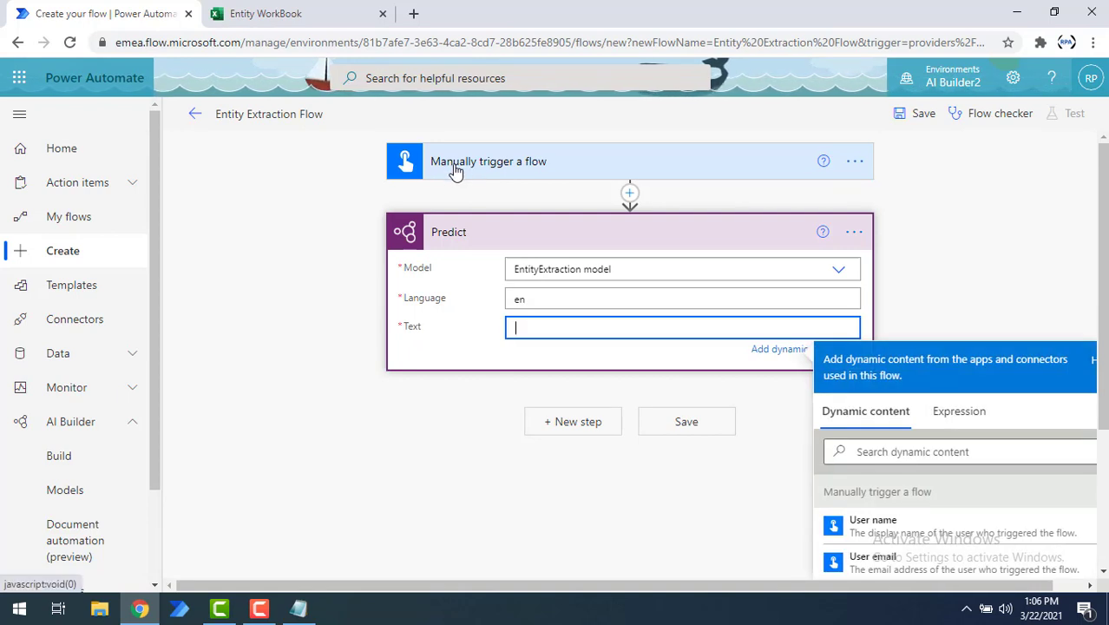
click(912, 441)
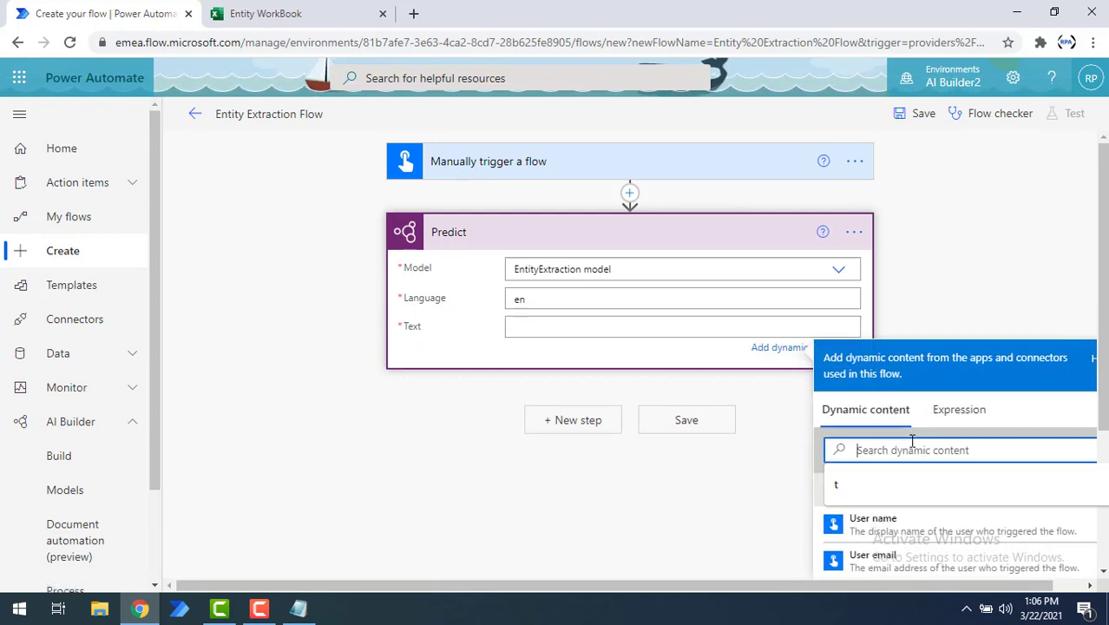
text(input te)
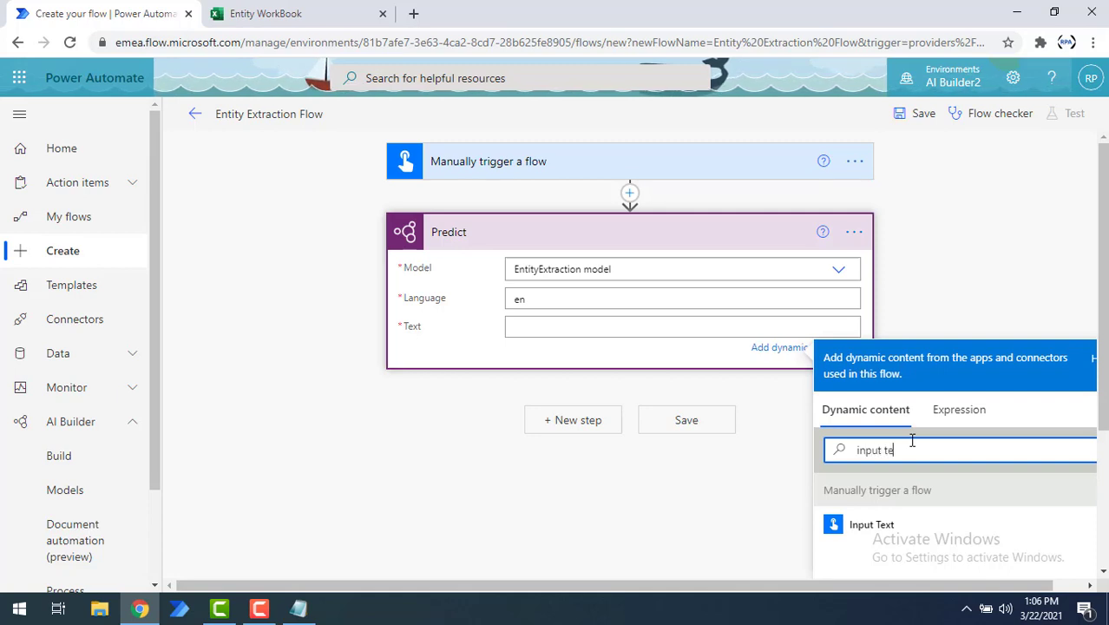
click(875, 533)
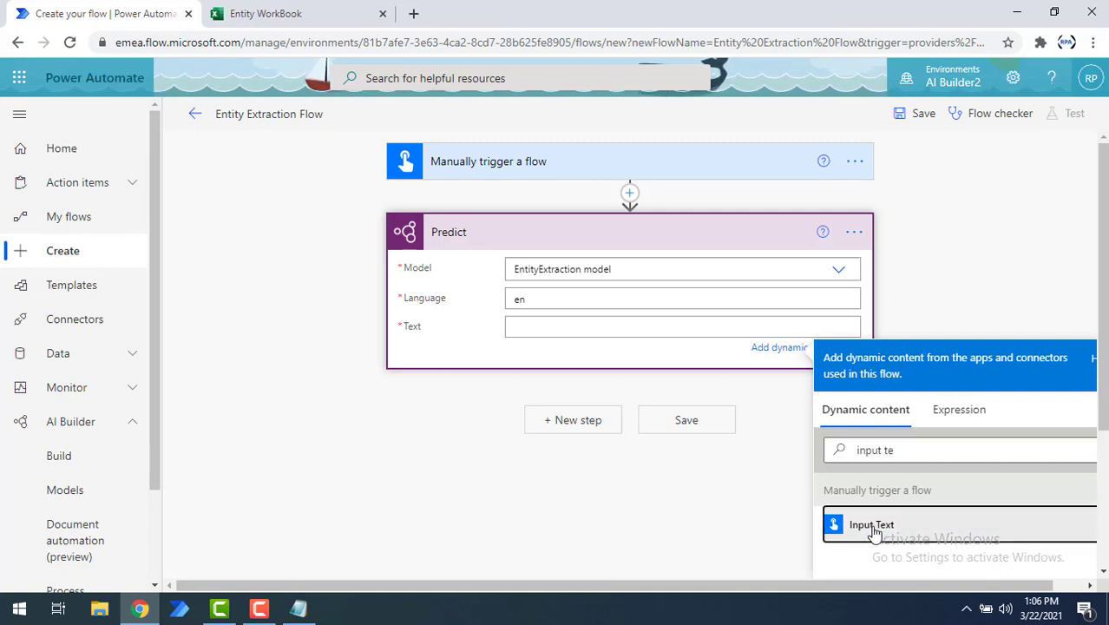
click(475, 401)
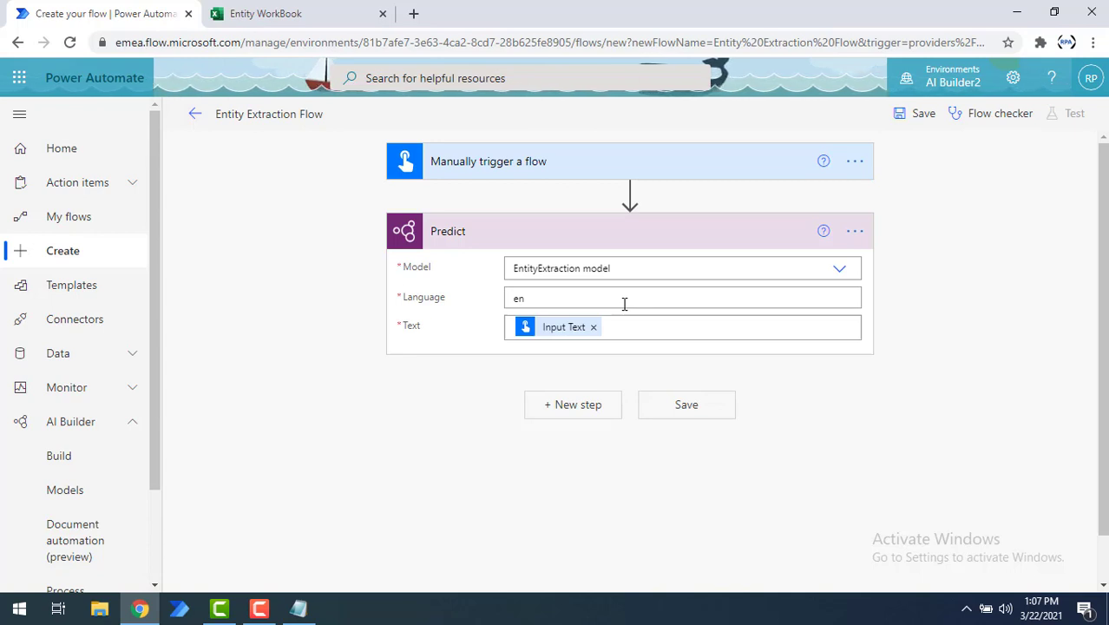
Switch to the Entity WorkBook in Excel and examine the table's column headers and first data row.
click(321, 12)
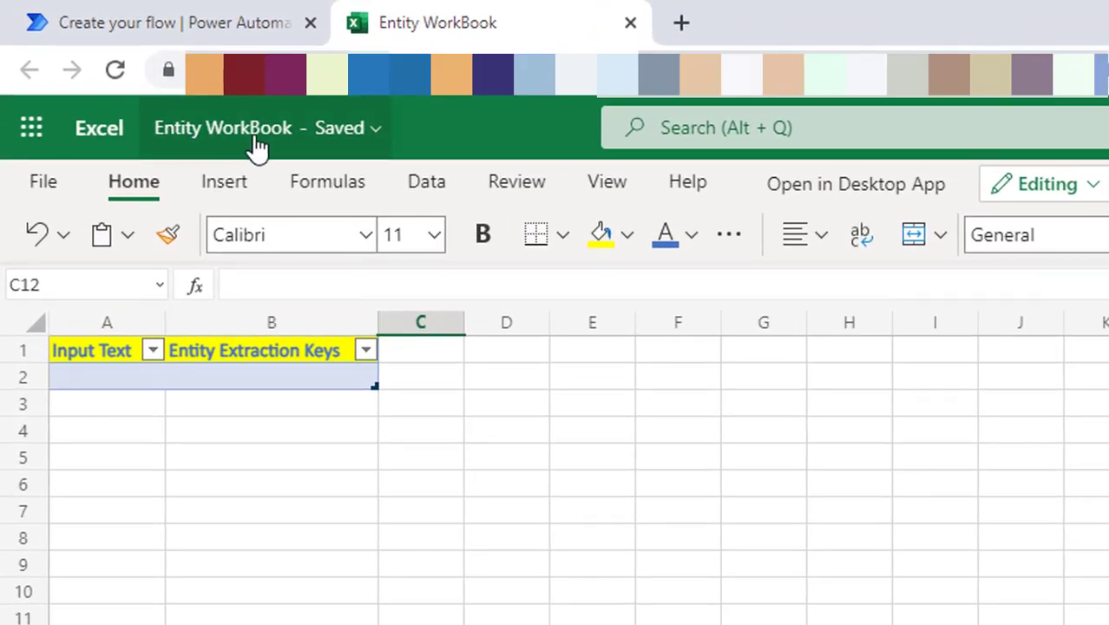
key(ctrl+Home)
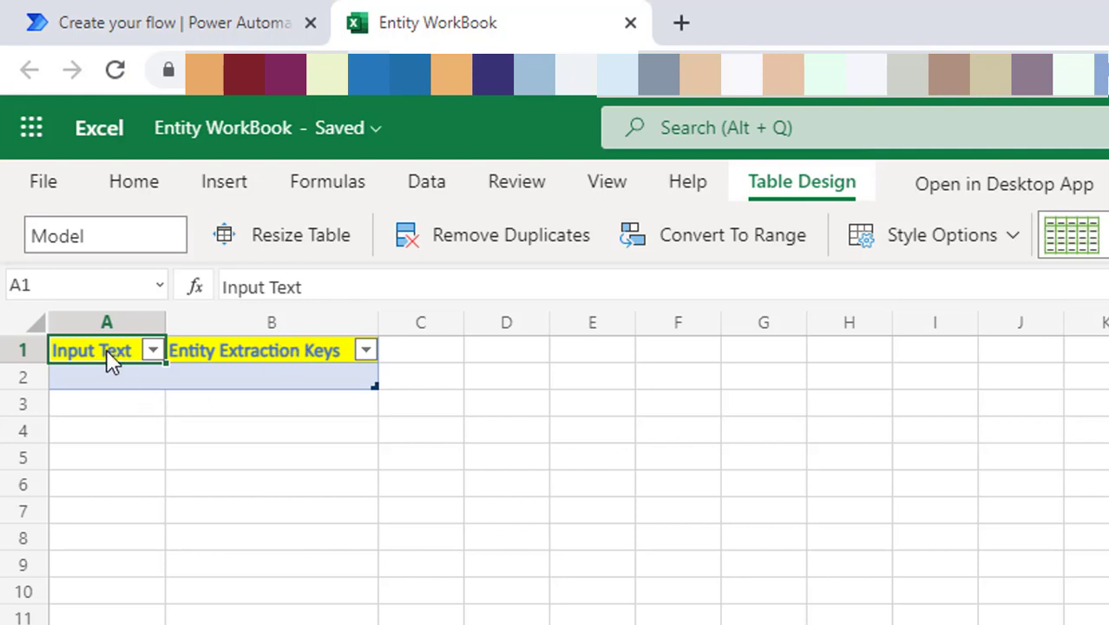
click(103, 381)
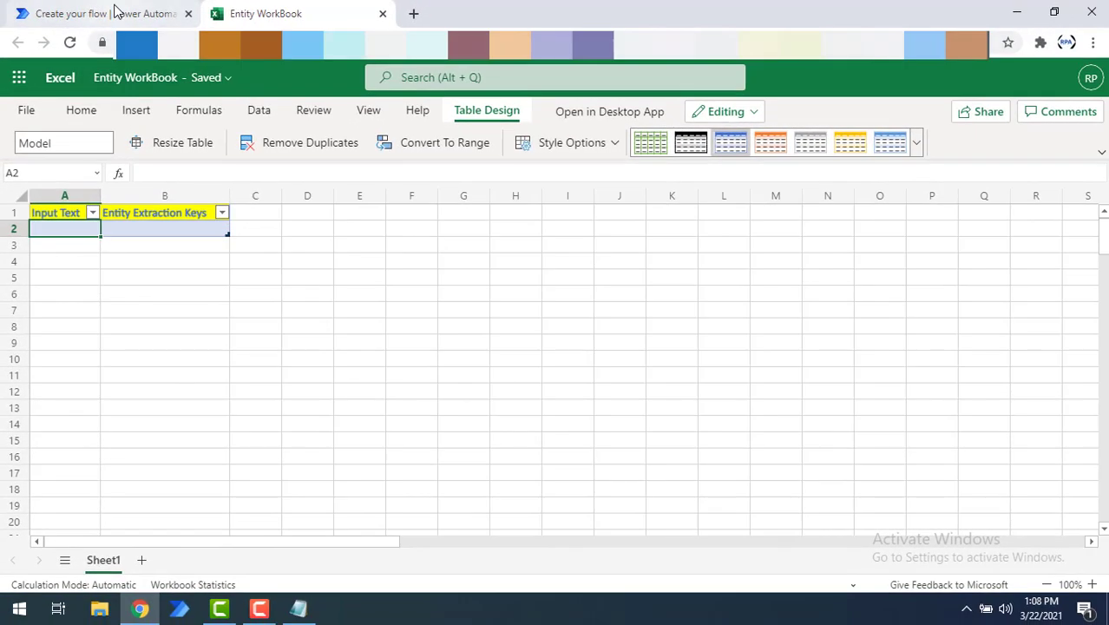
Return to the flow in Power Automate and add the Excel Online (Business) action "Add a row into a table" after Predict.
click(187, 20)
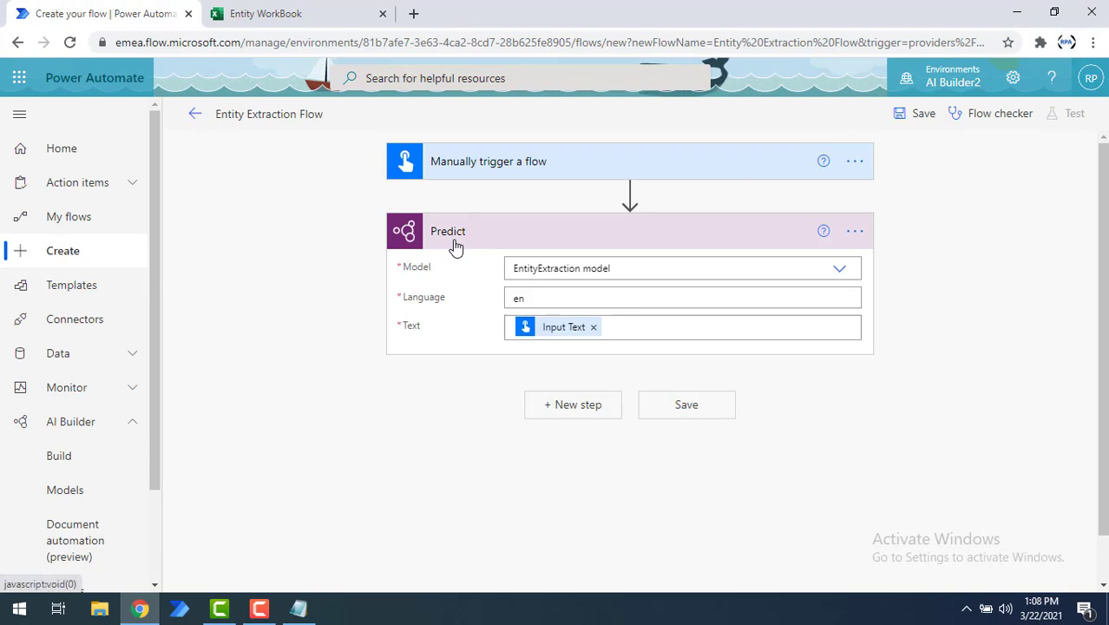
click(576, 415)
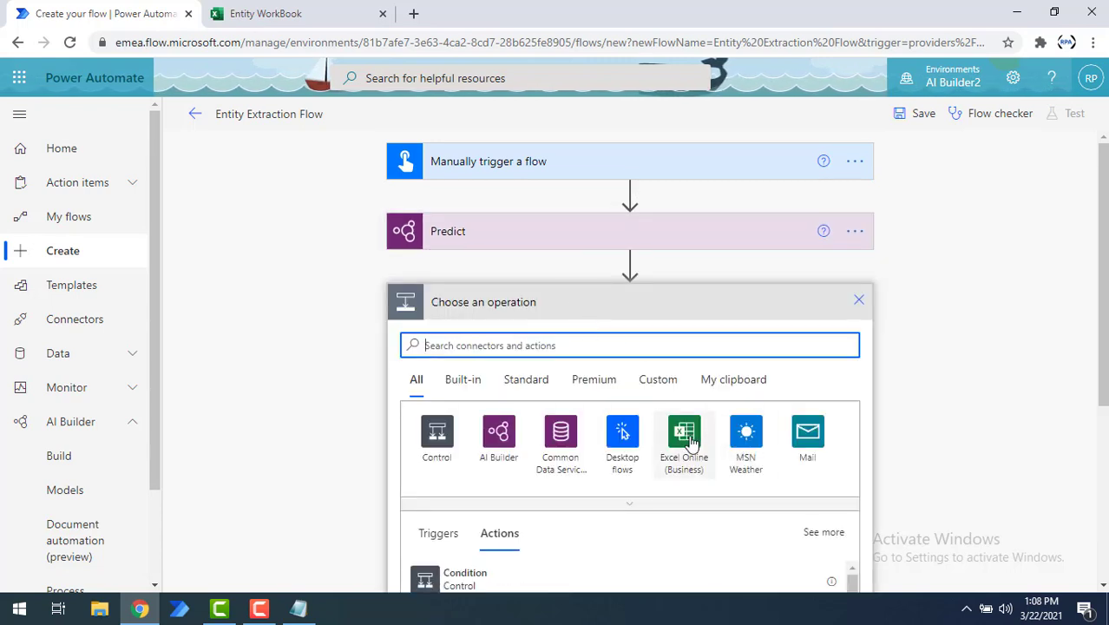
click(692, 443)
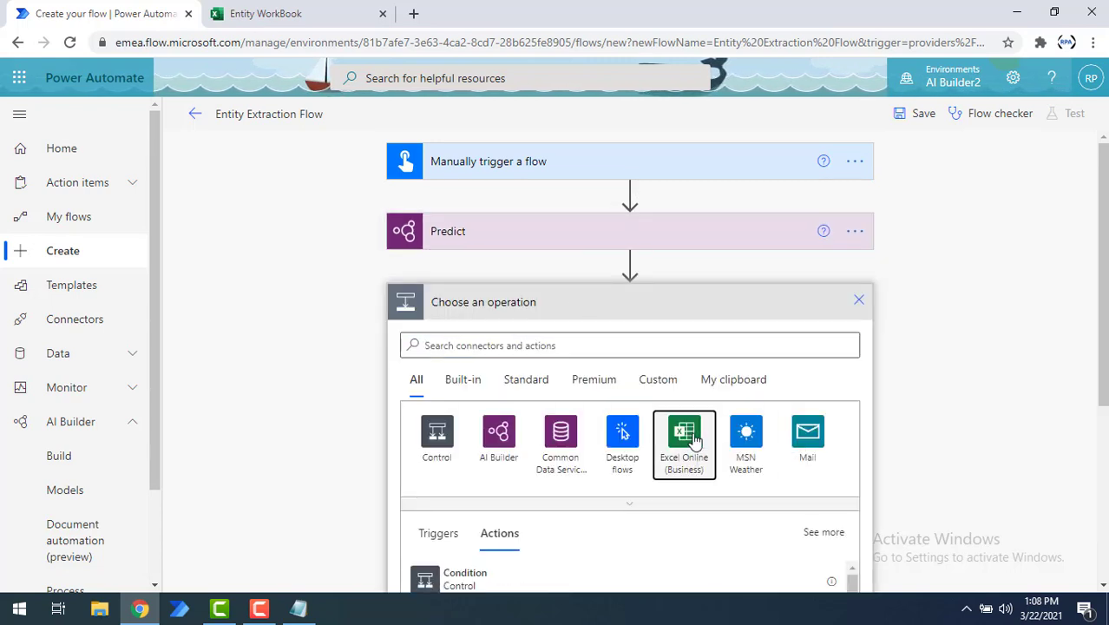
text(add r)
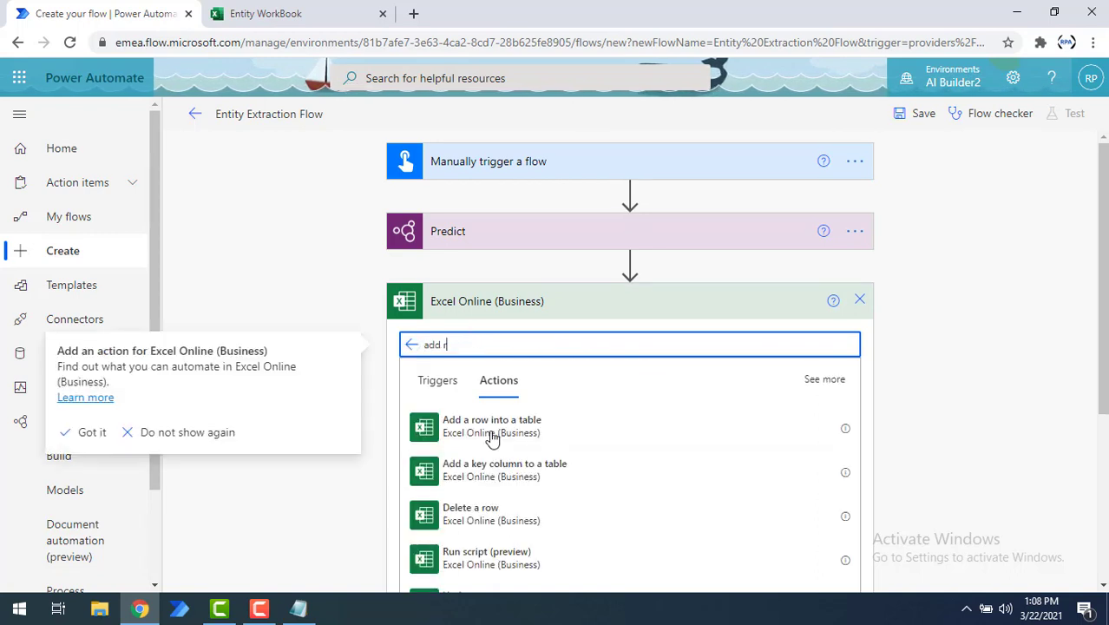
click(493, 437)
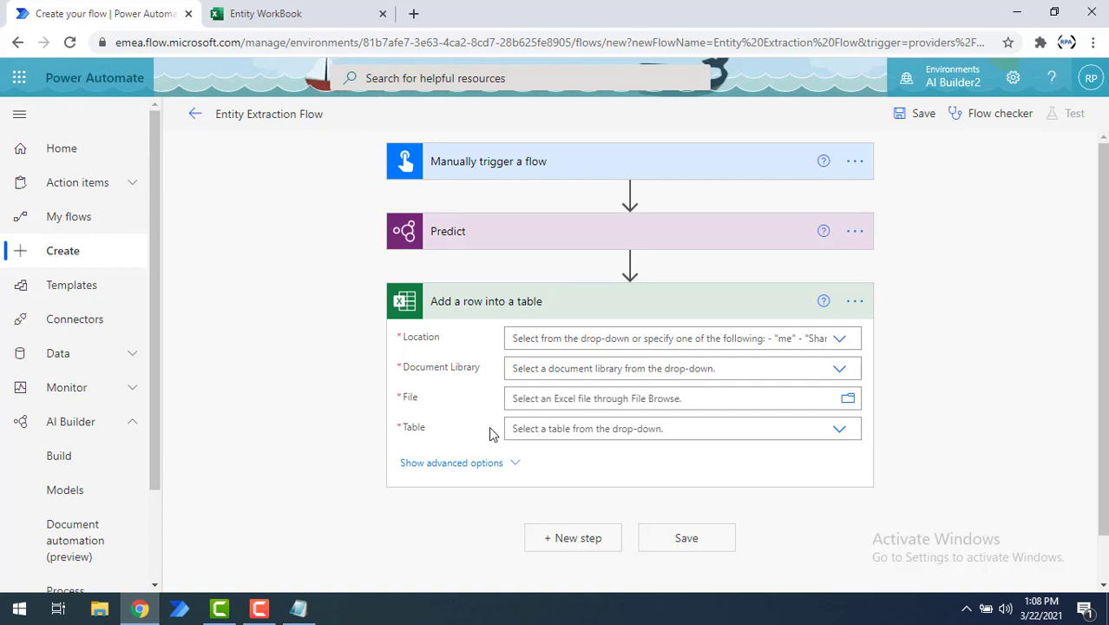
Point the row action to OneDrive for Business, library OneDrive, file /Entity WorkBook.xlsx and table Model.
click(839, 338)
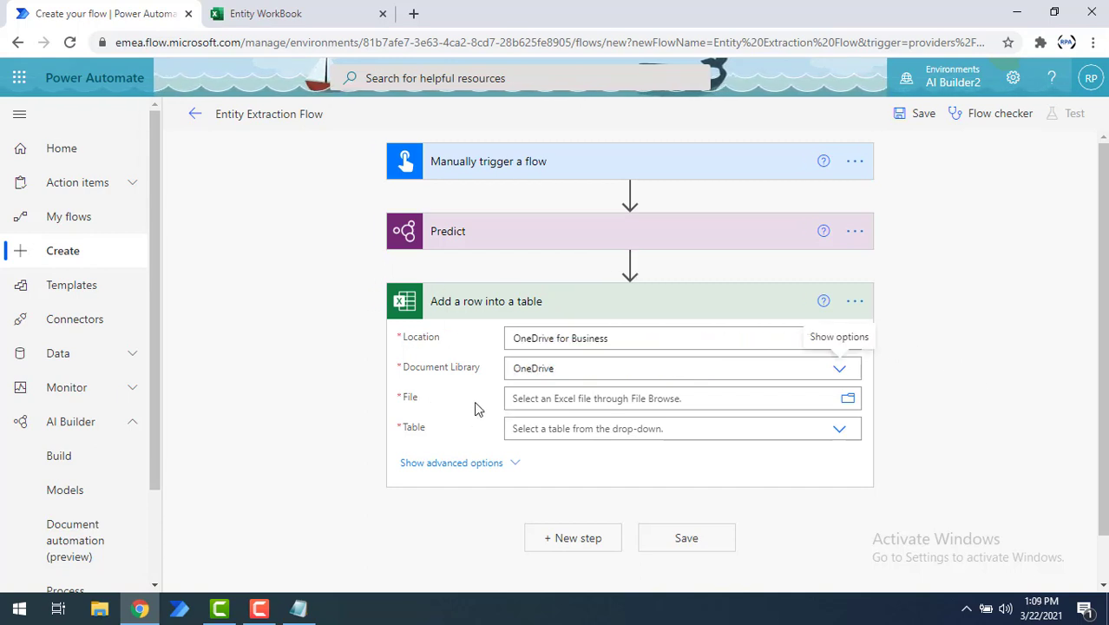
click(848, 401)
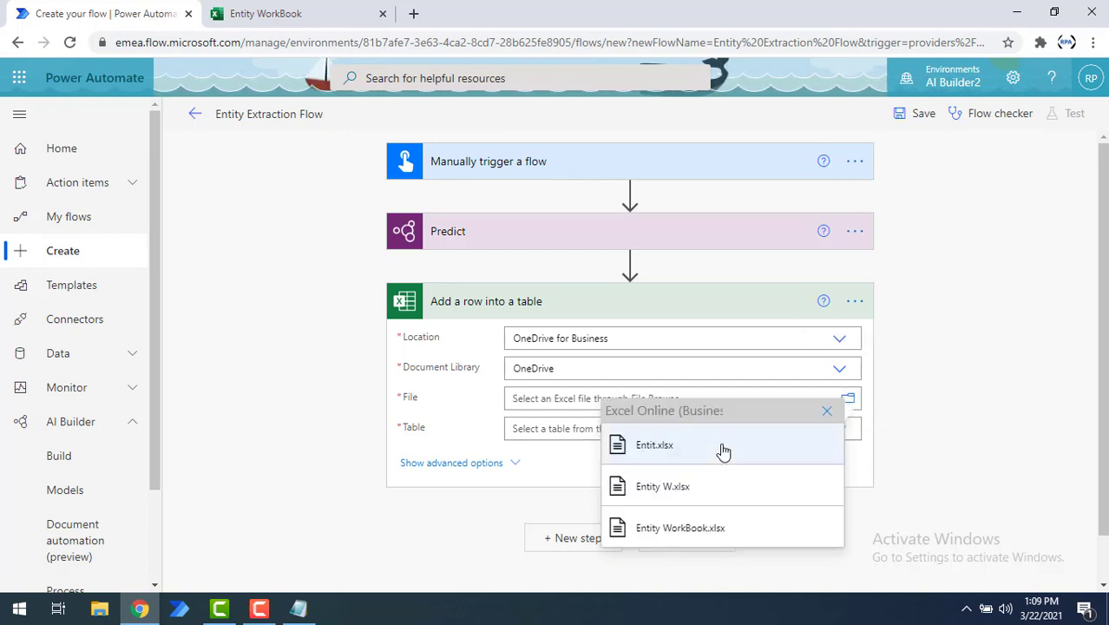
click(700, 530)
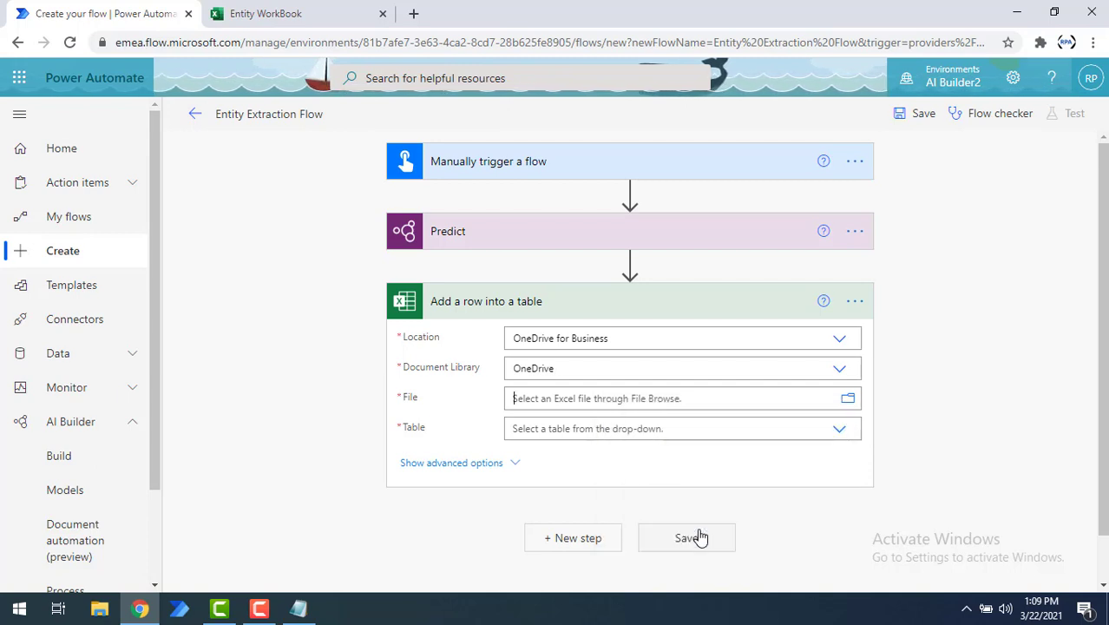
click(565, 445)
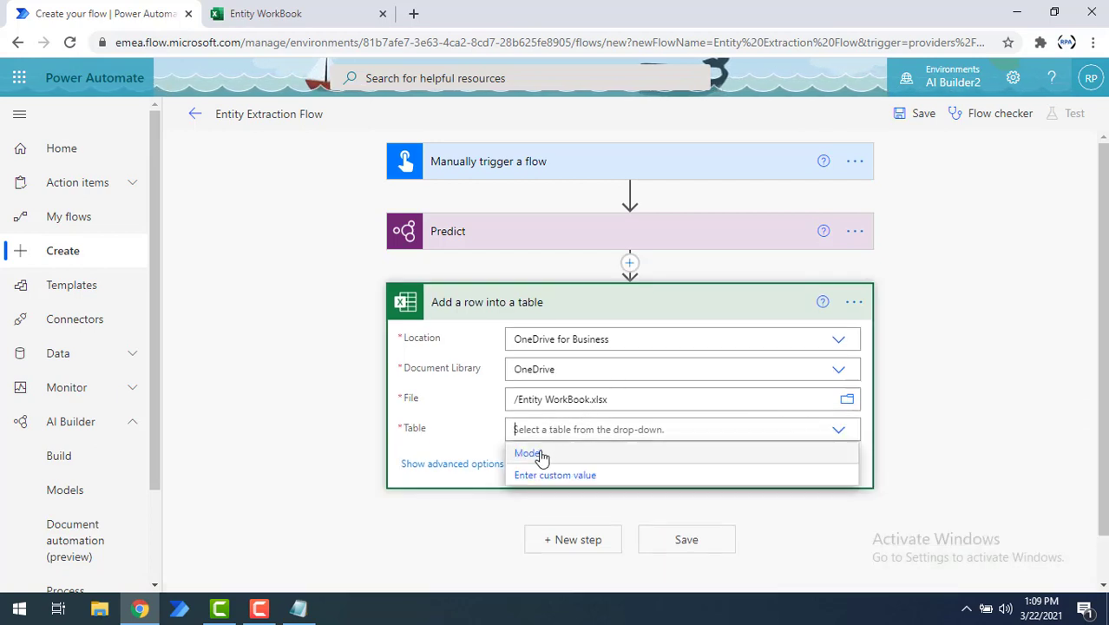
click(532, 456)
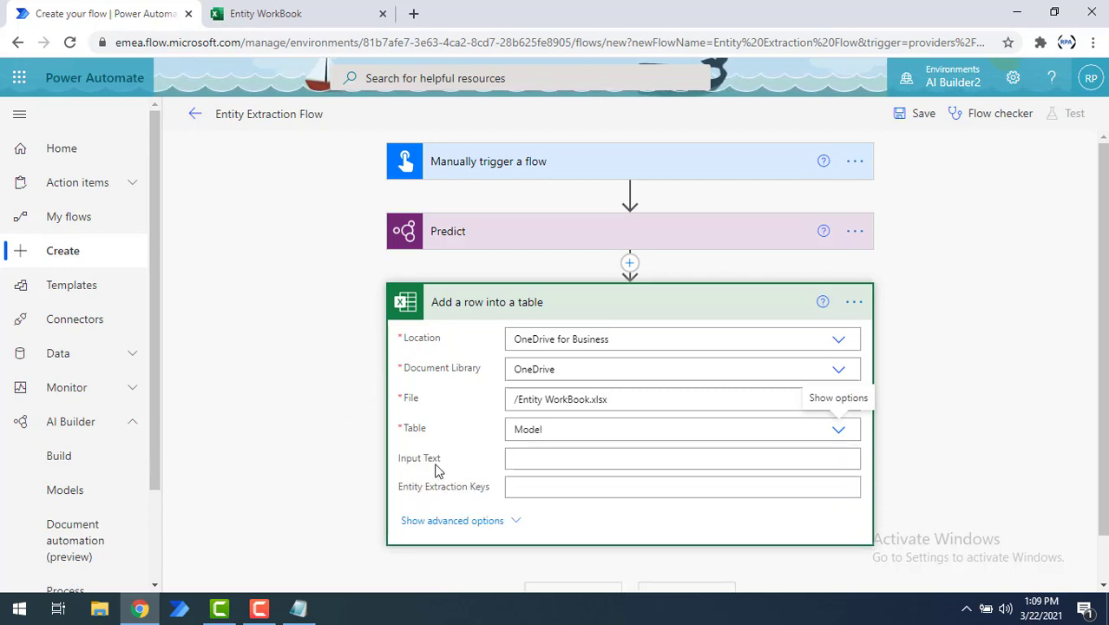
Fill the row action's Input Text column with the trigger's Input Text dynamic content.
click(525, 461)
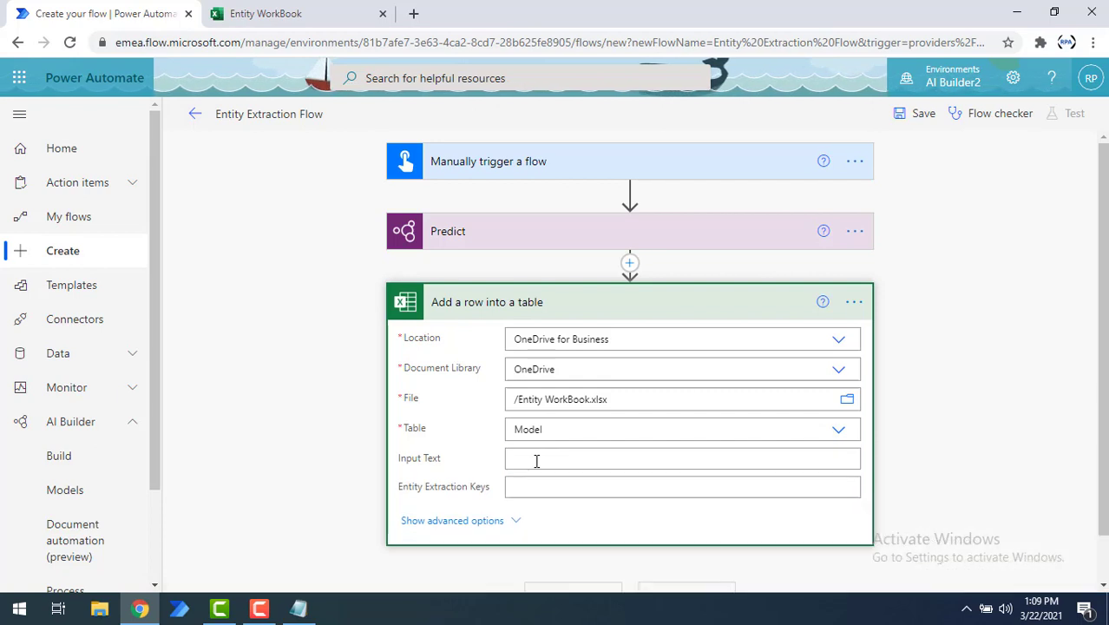
click(536, 462)
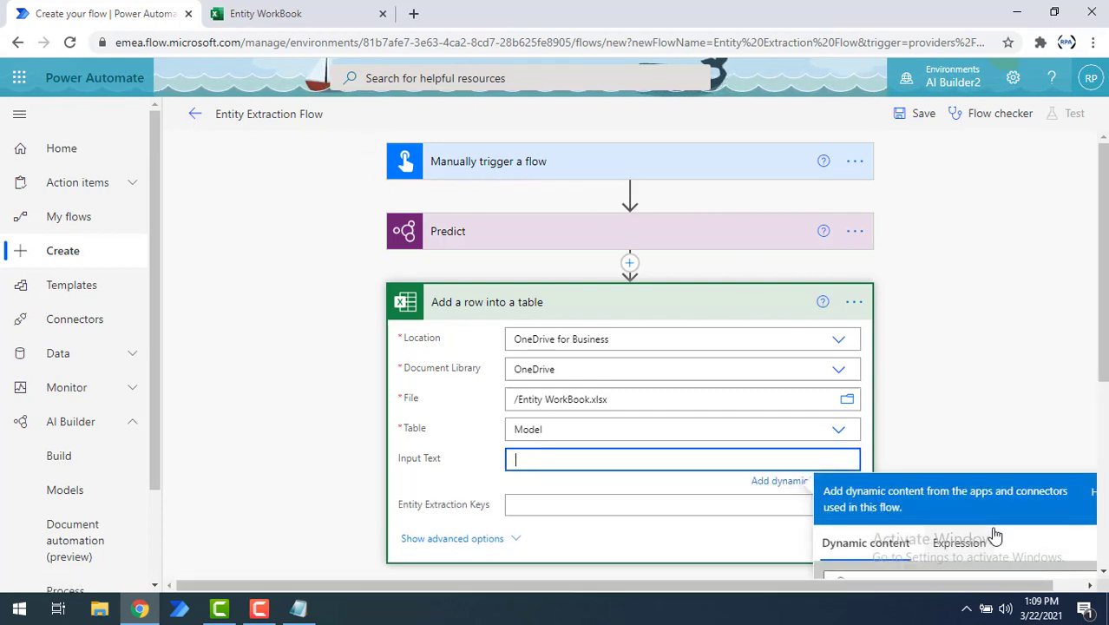
click(875, 580)
text(input)
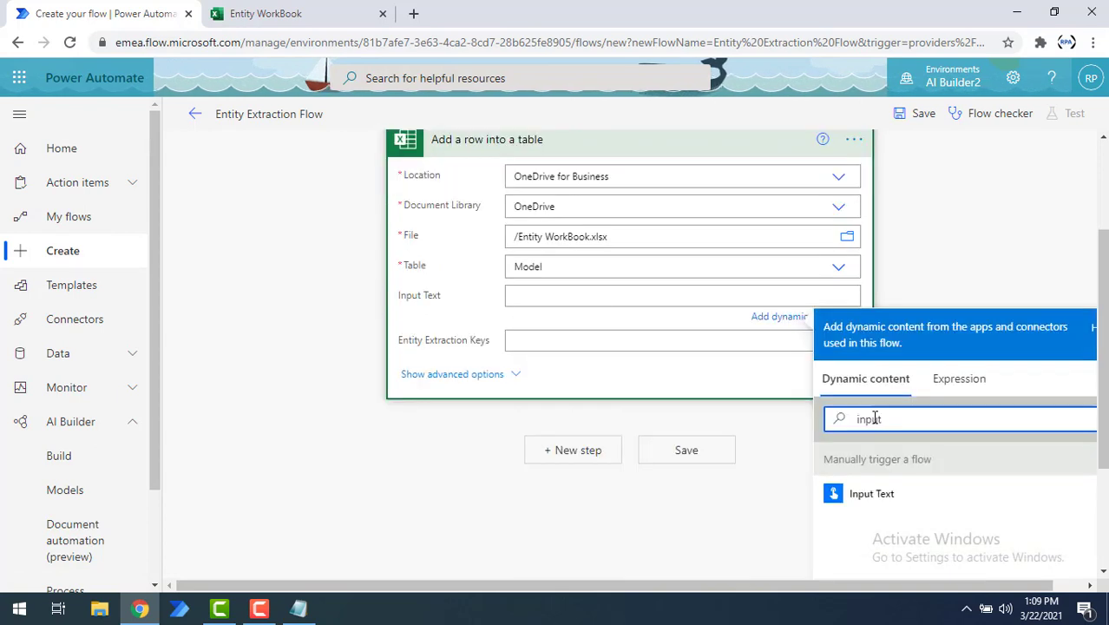
click(876, 499)
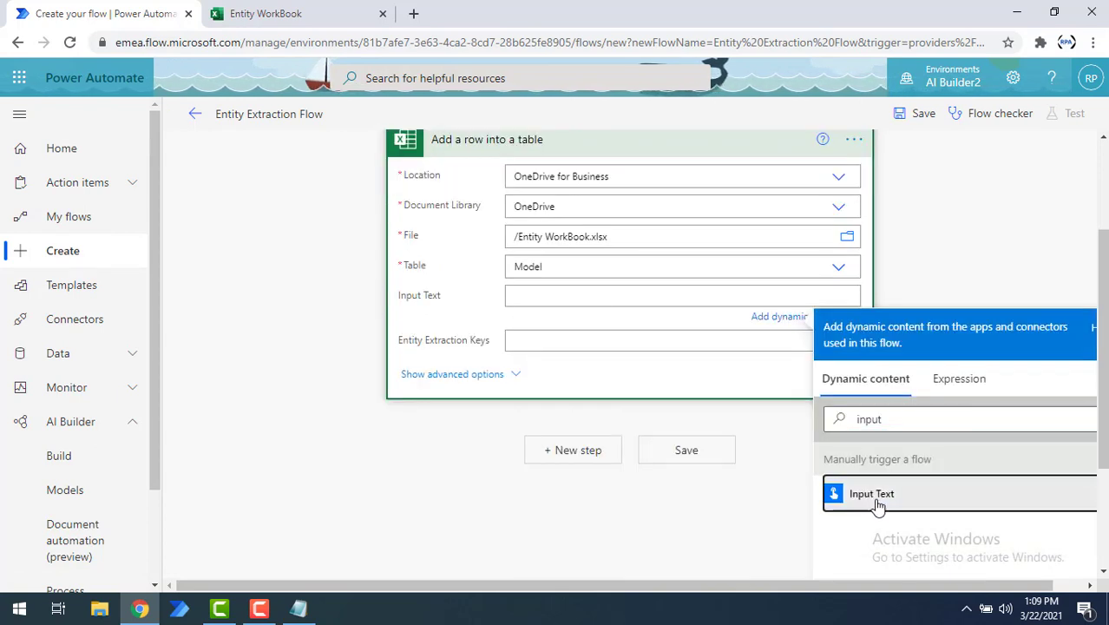
Fill the row action's Entity Extraction Keys column with Predict's "Response result Entities value" dynamic content.
click(553, 345)
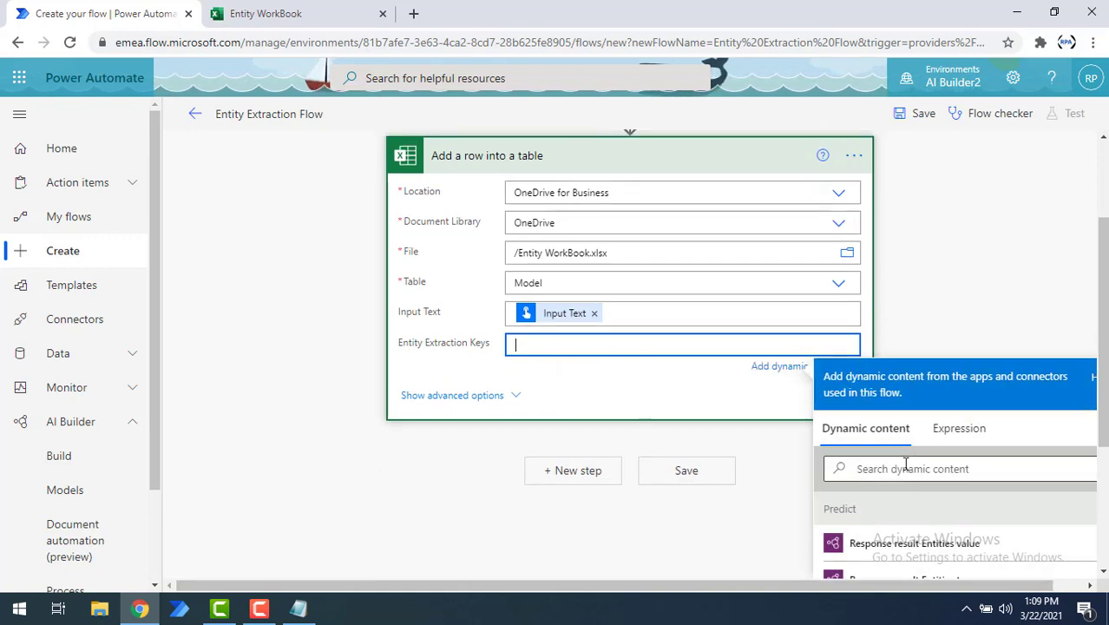
scroll(595, 306, up, 2)
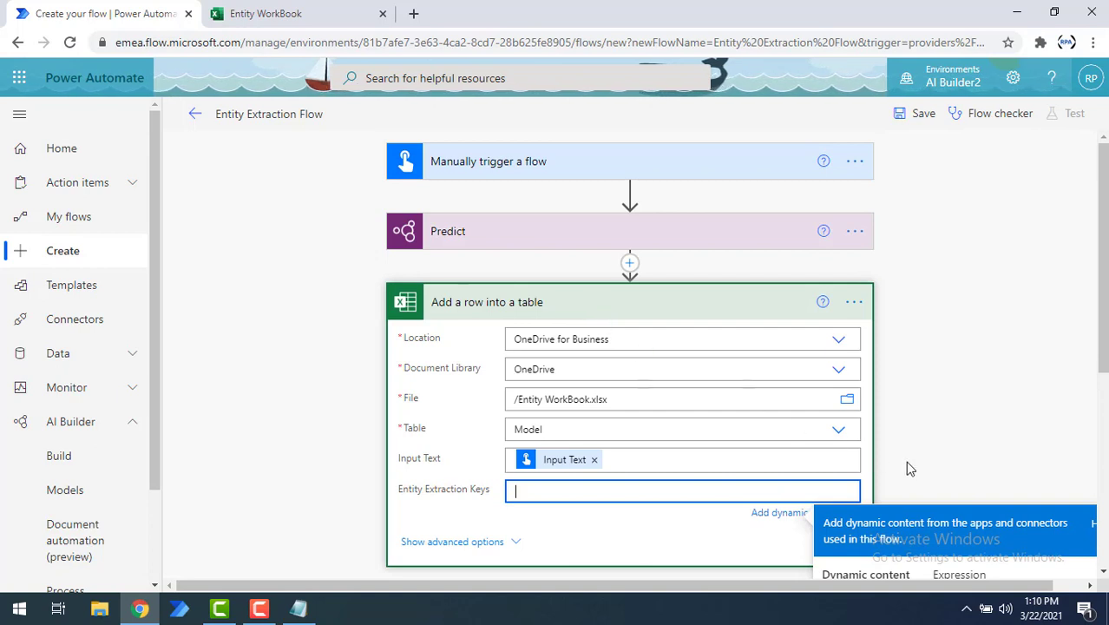
scroll(906, 465, down, 3)
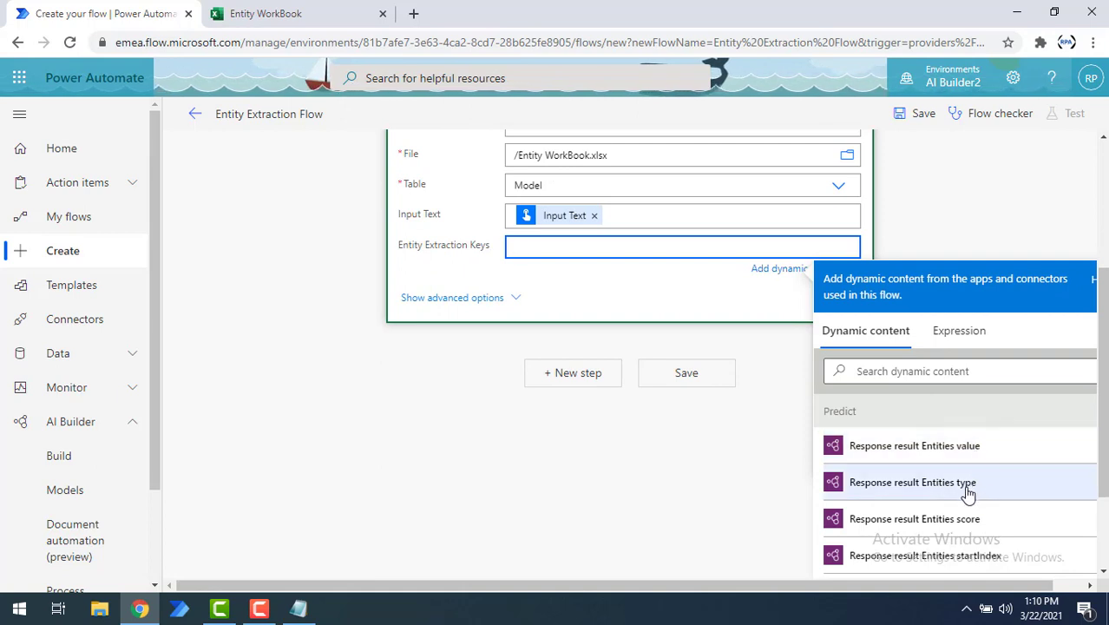
scroll(977, 525, down, 1)
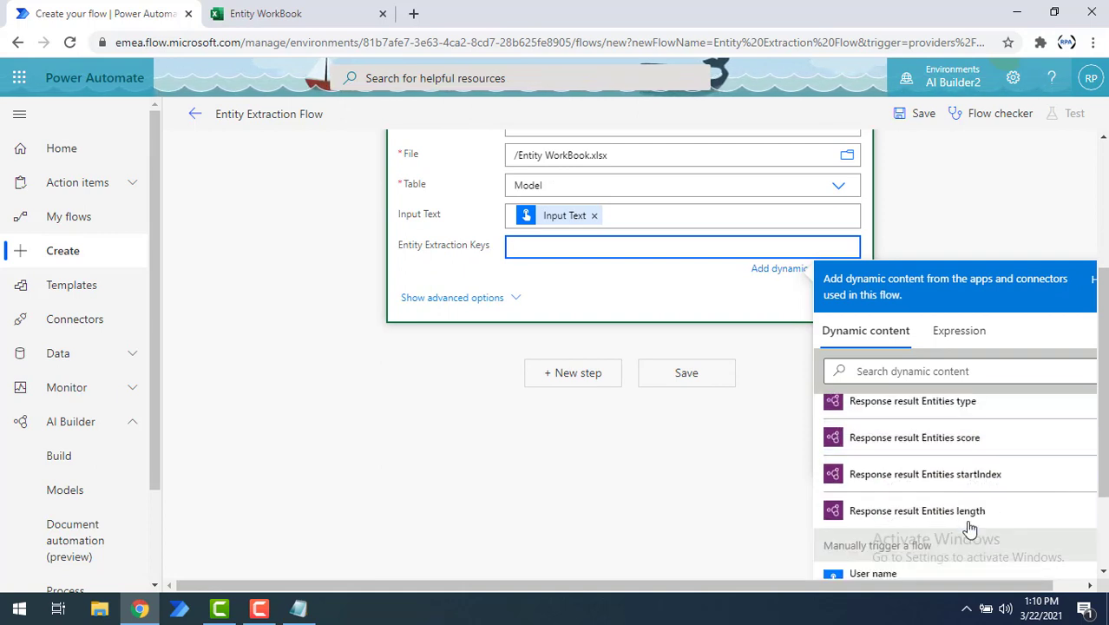
scroll(989, 494, down, 3)
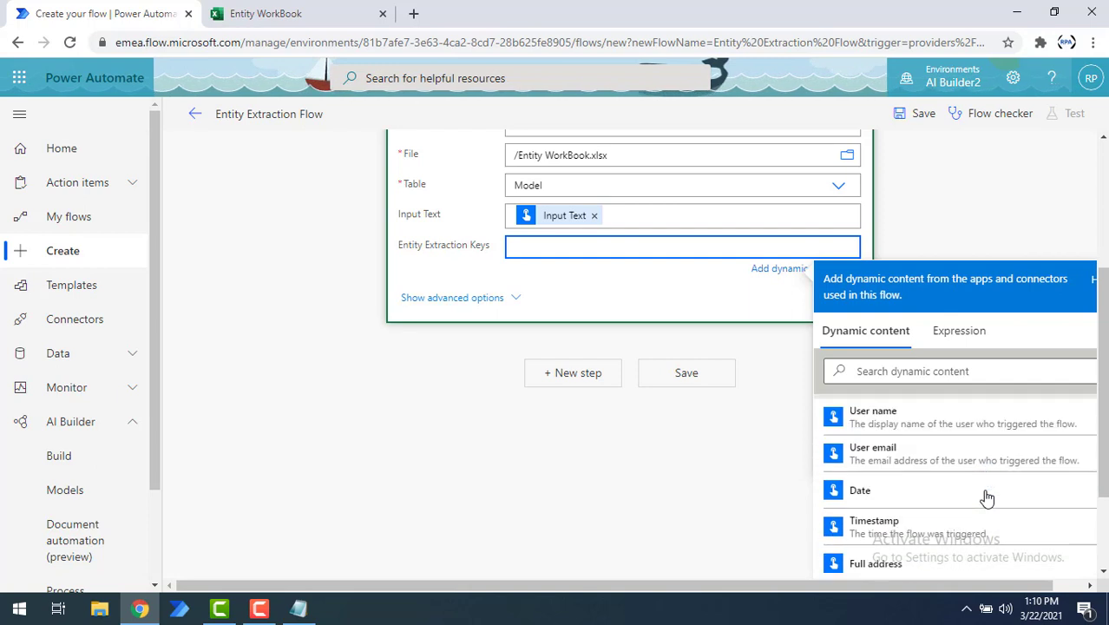
scroll(986, 497, up, 3)
scroll(987, 496, up, 2)
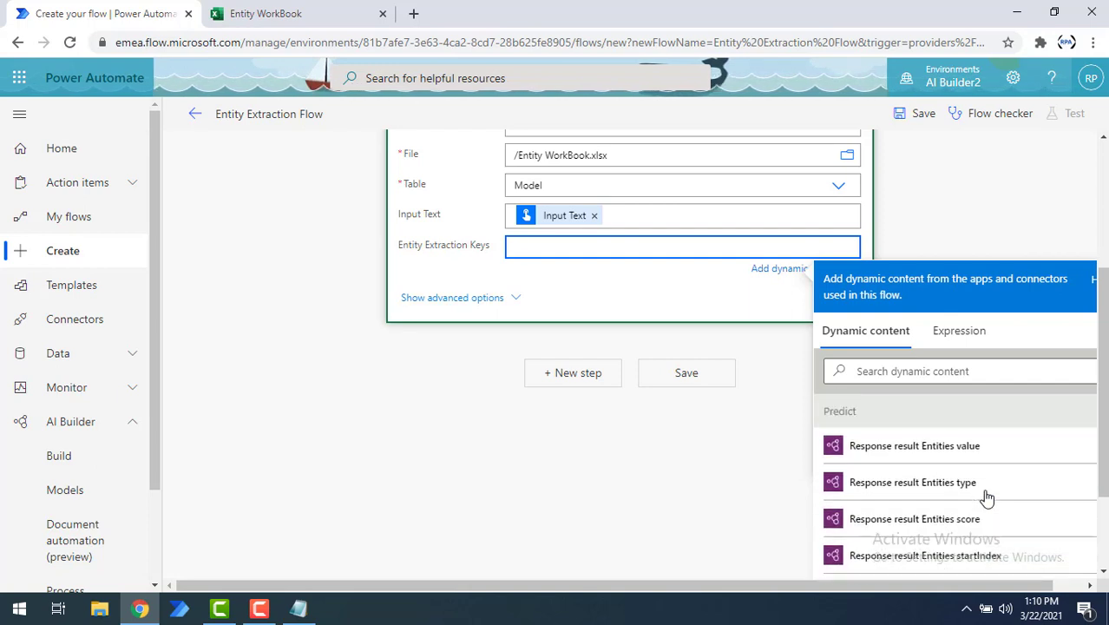
click(955, 455)
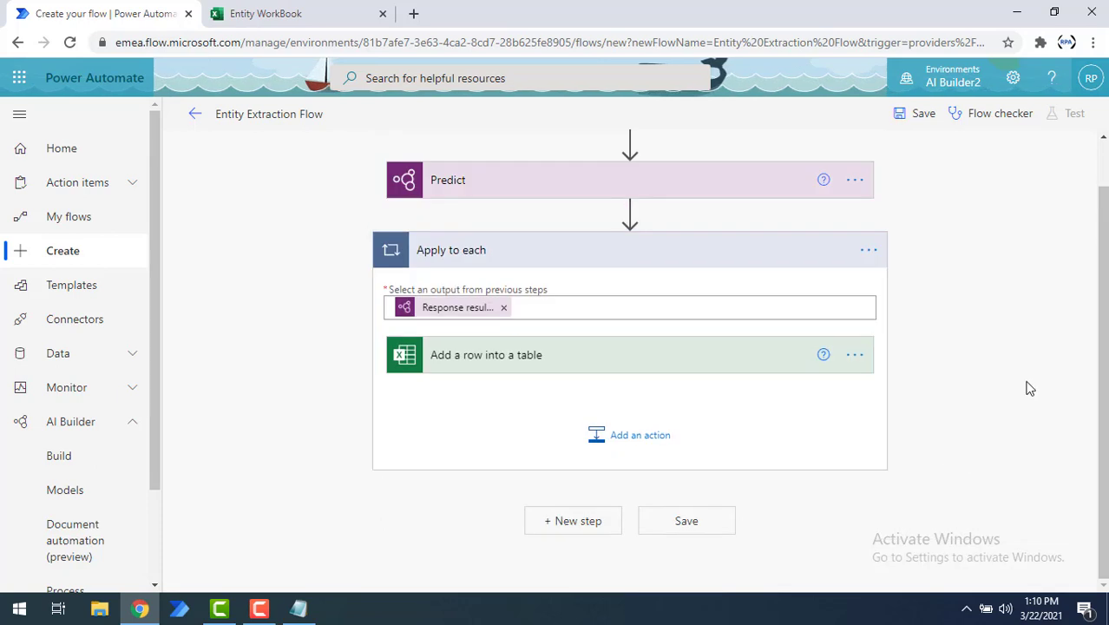
Save the flow and test it manually with "The Mona Lisa is a 16th century oil painting created by Leonardo. It's held at the Louvre in Paris.".
click(690, 523)
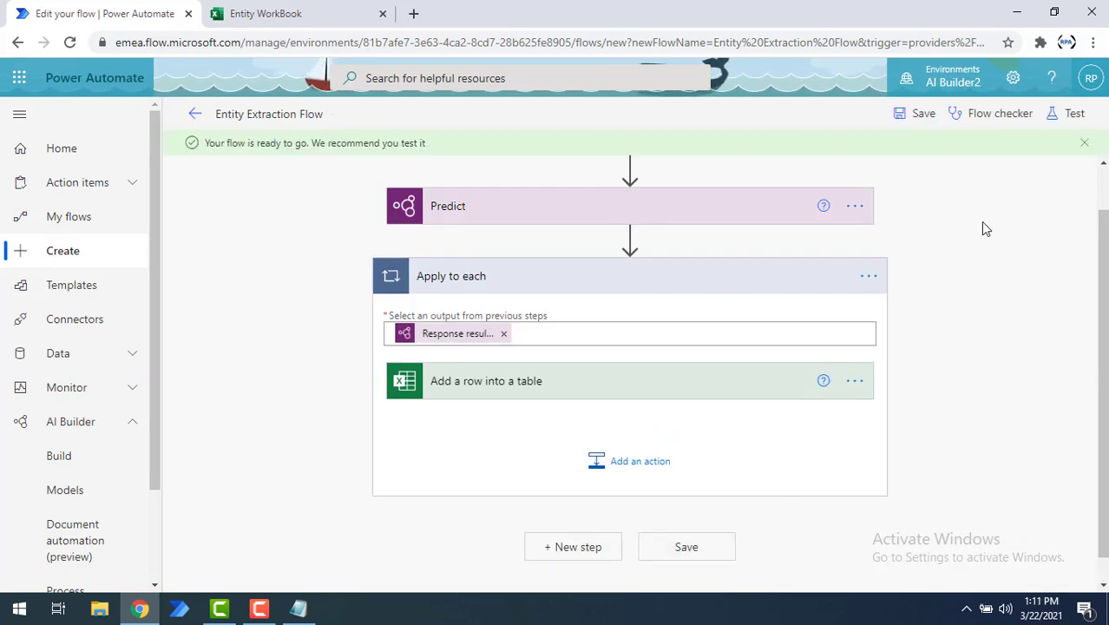
click(1073, 118)
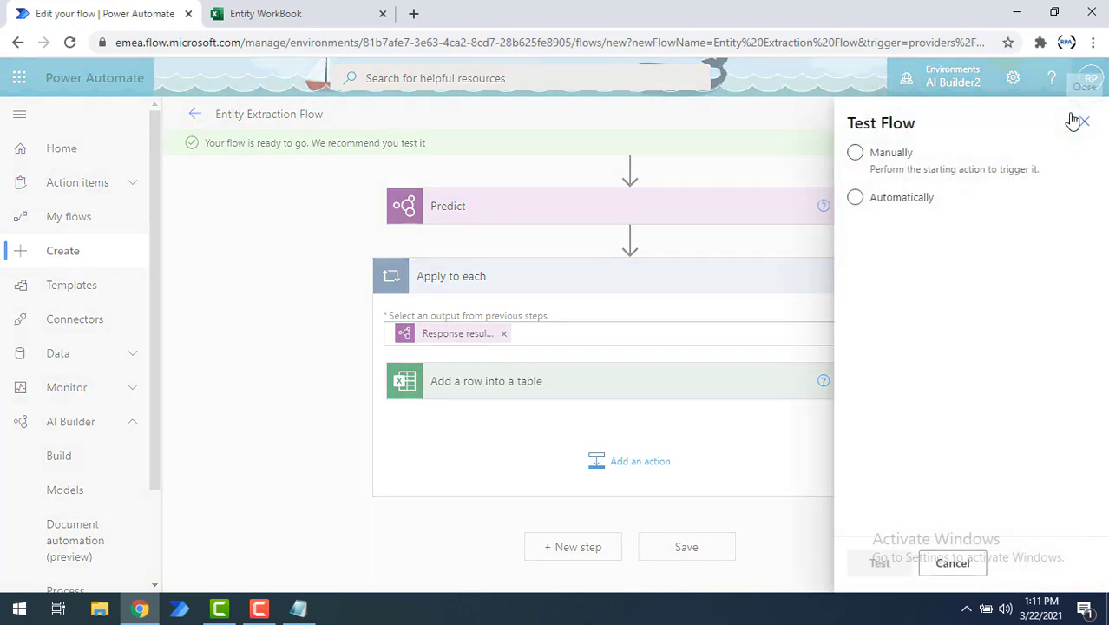
click(855, 153)
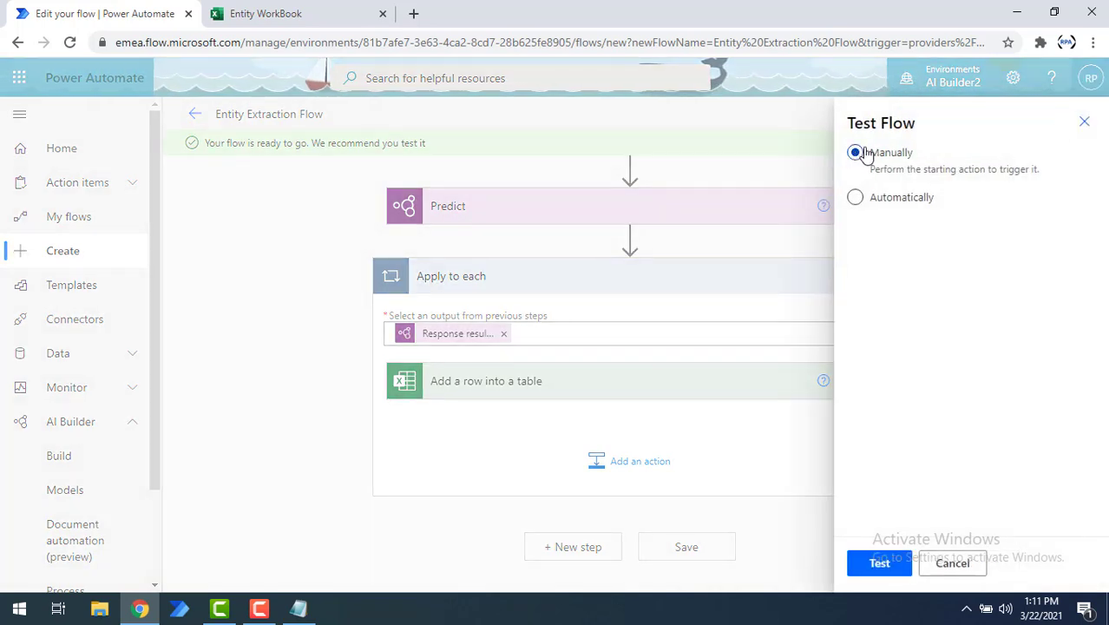
click(879, 565)
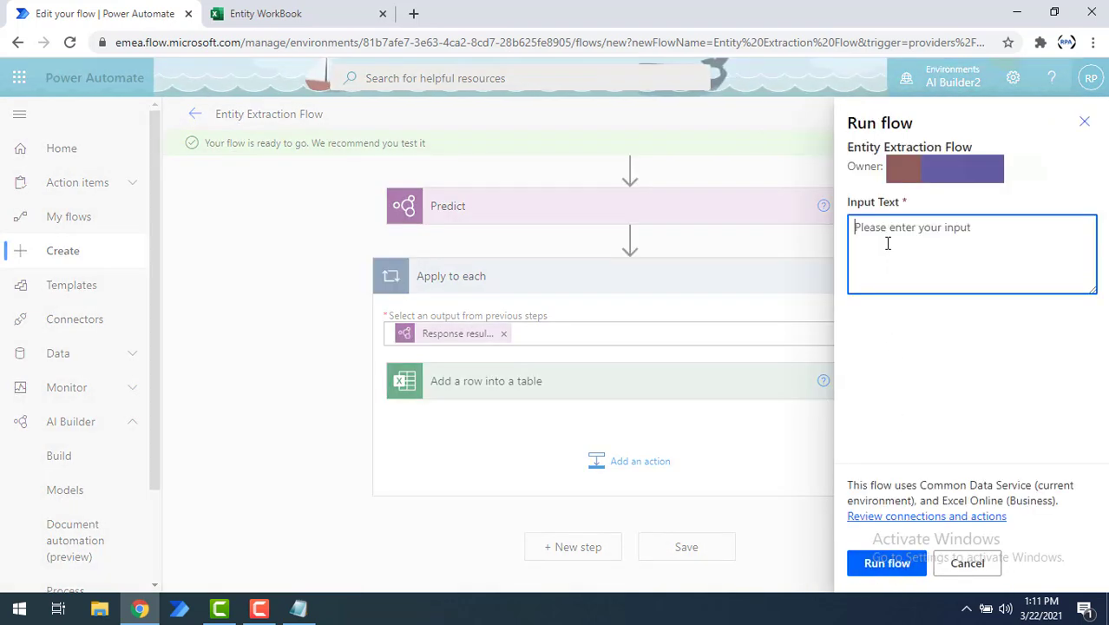
text(The Mona Lisa is a 16th century oil painting created by Leonardo. It's held at the Louvre in Paris.)
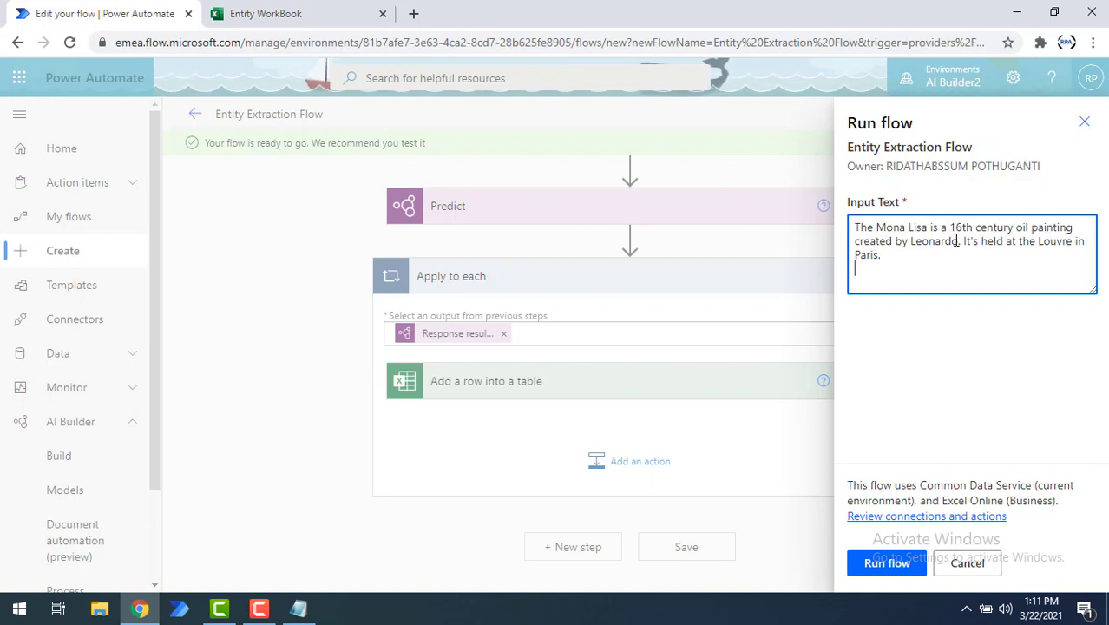
click(887, 565)
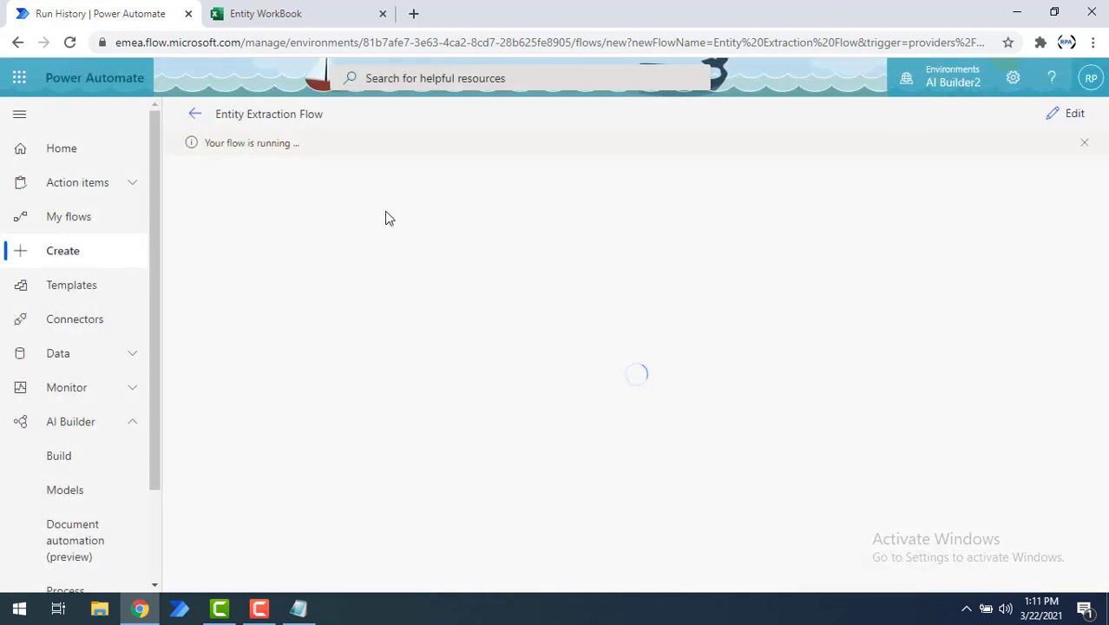
Switch to the Entity WorkBook in Excel and examine the Entity Extraction Keys written for the Mona Lisa text.
click(272, 7)
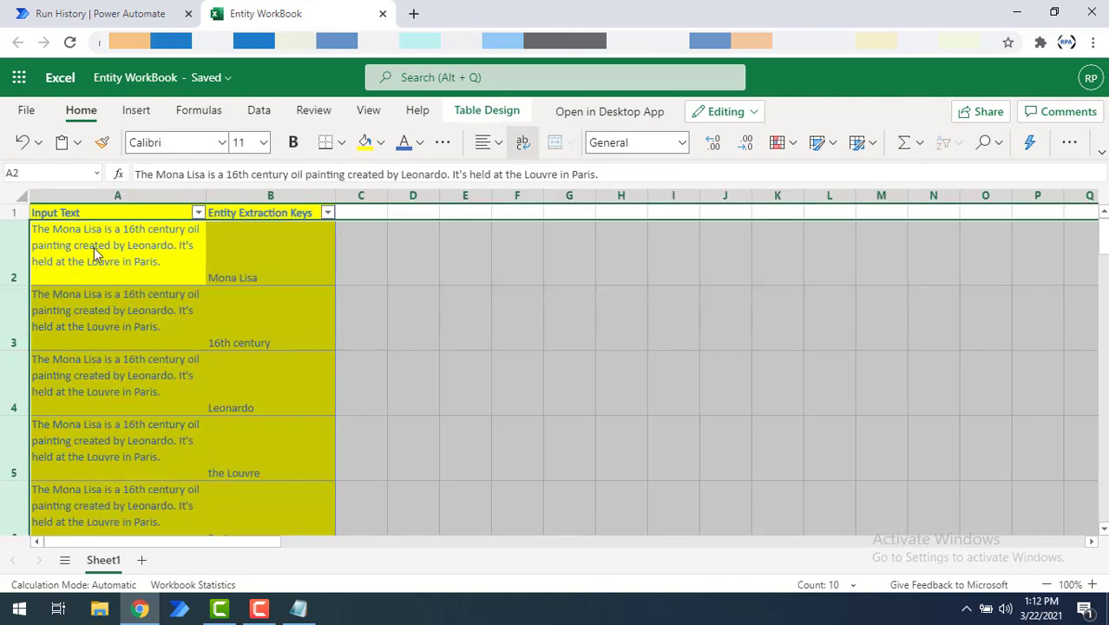
click(268, 270)
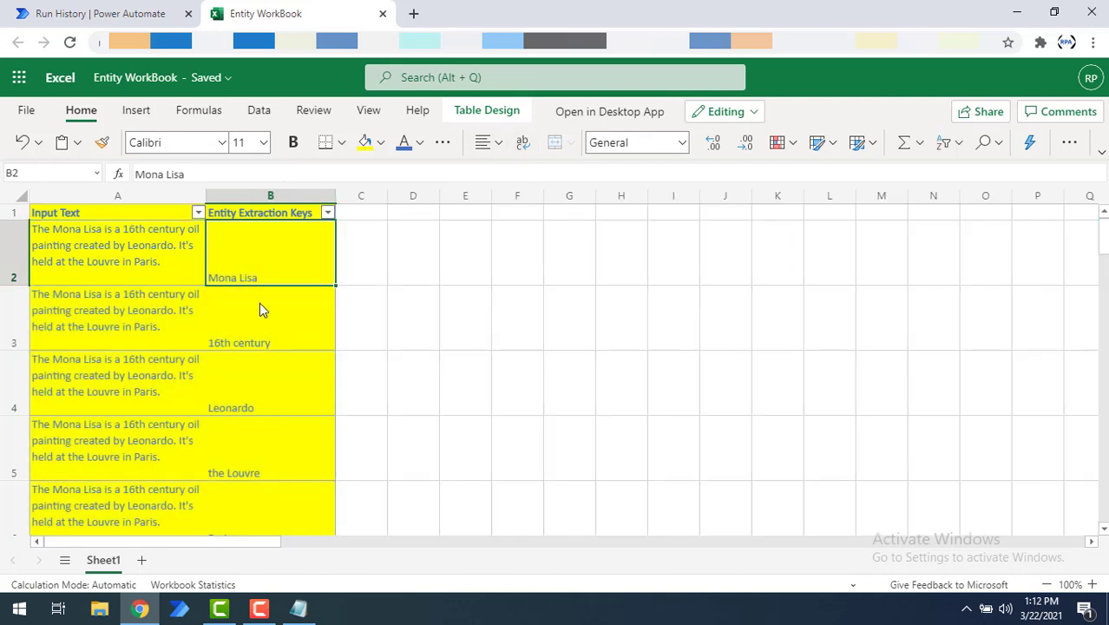
click(257, 340)
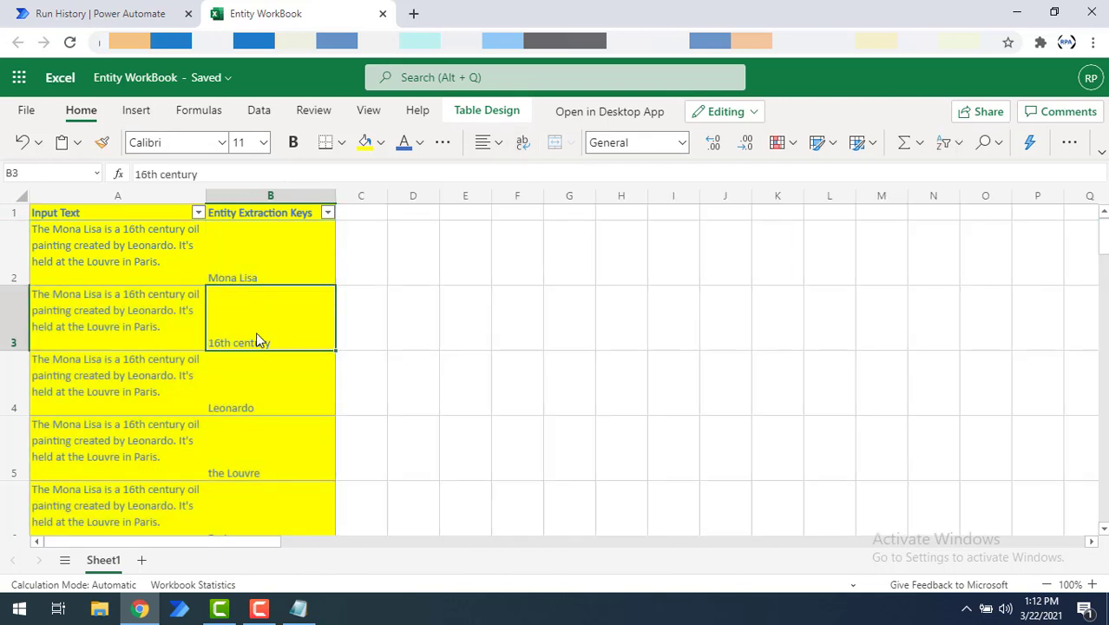
click(242, 406)
scroll(241, 426, down, 2)
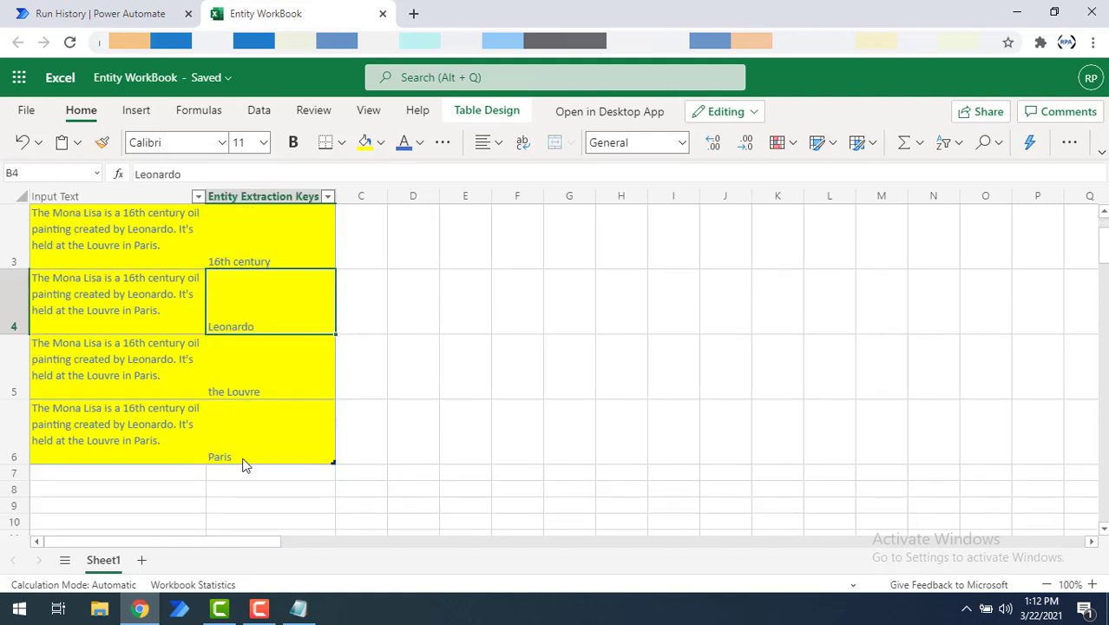
click(243, 464)
click(266, 388)
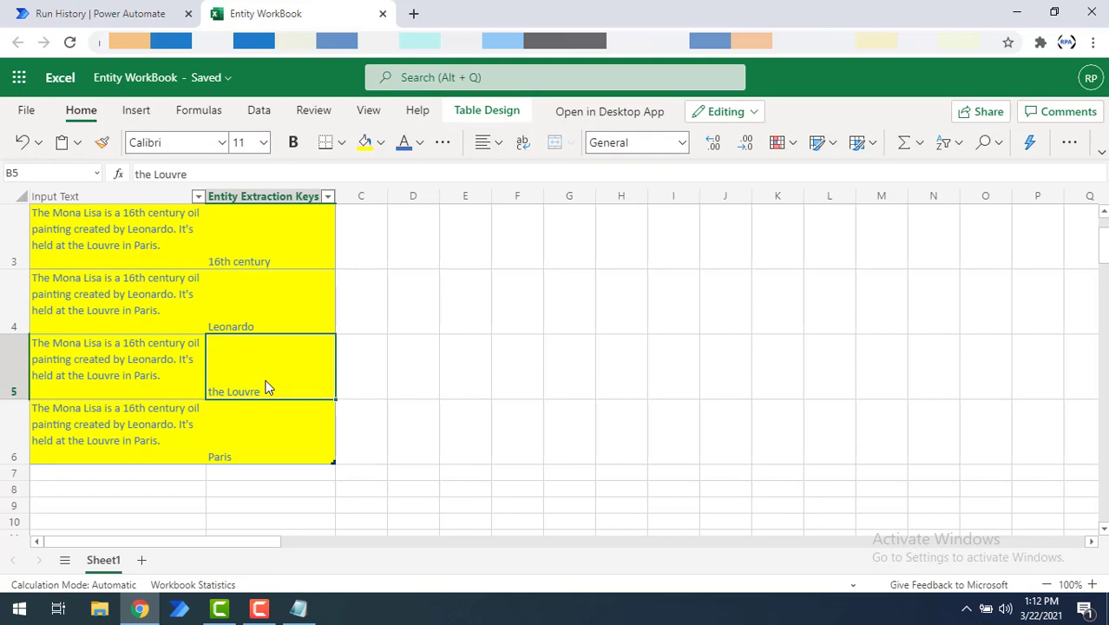
Return to the flow in Power Automate and test it manually with a sentence about someone buying 300 shares of Acme Corp. in 2006.
click(108, 9)
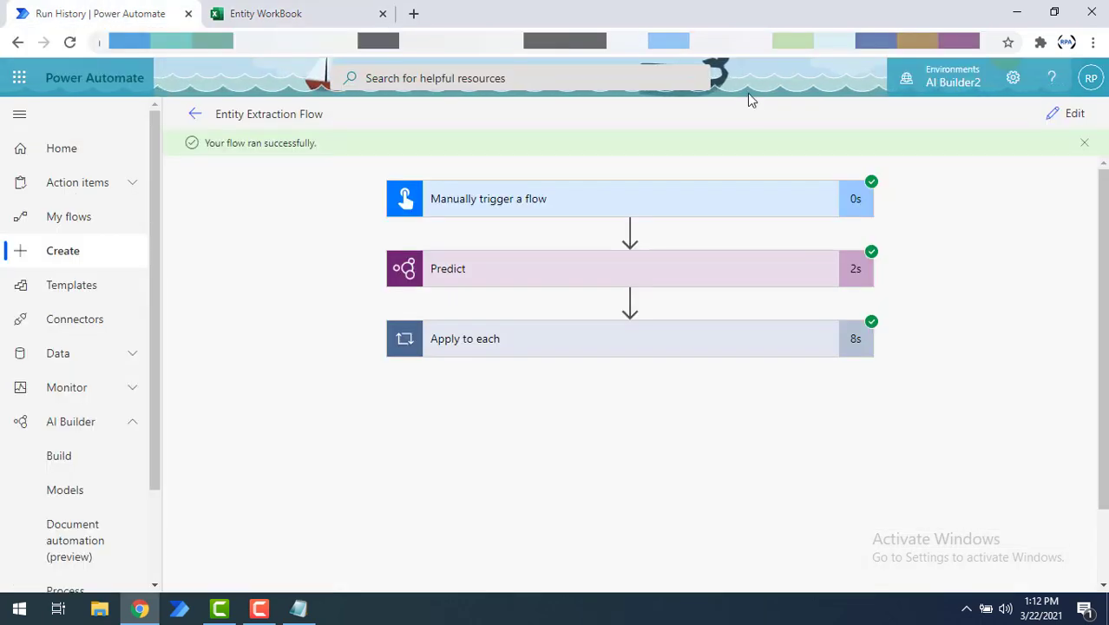
click(1074, 113)
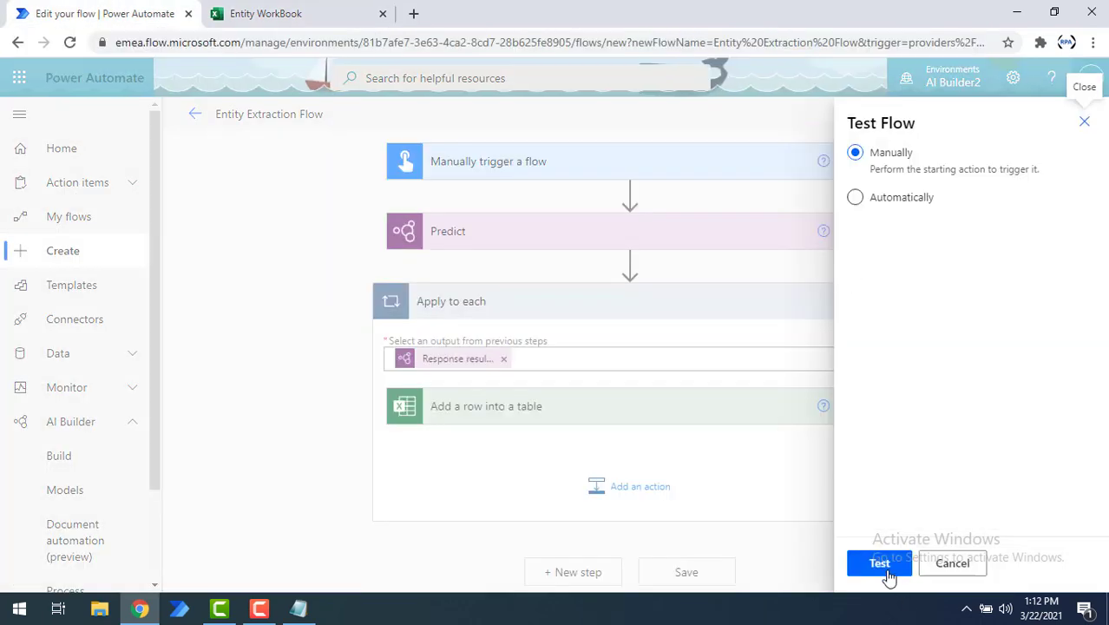
click(879, 562)
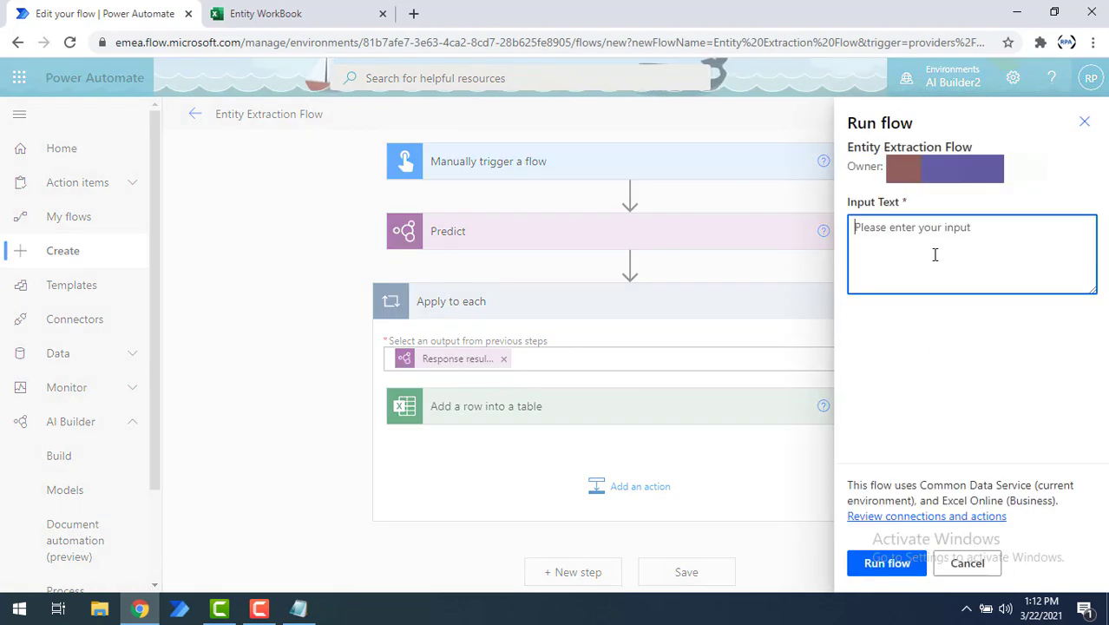
text(Jim bought 300 shares of Acme Corp. in 2006.)
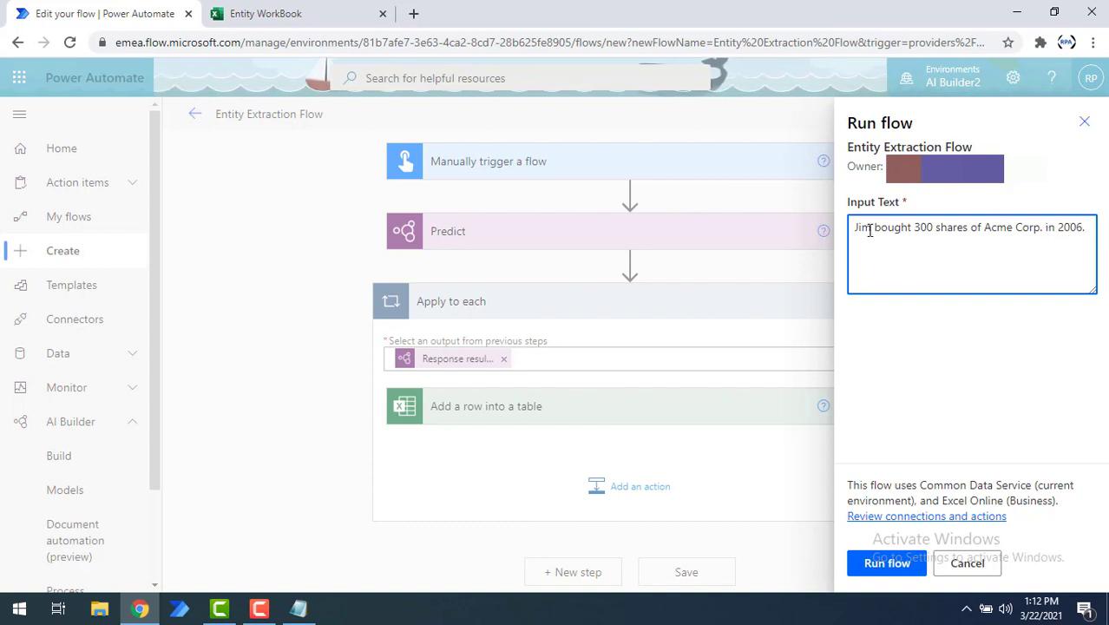
drag(871, 230, 849, 231)
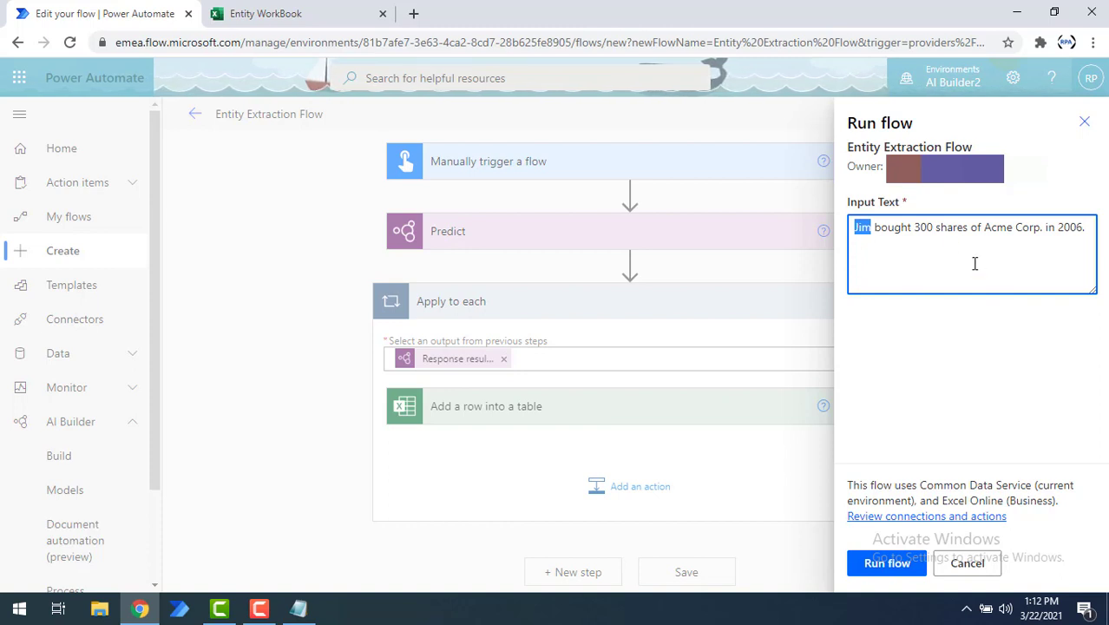
double_click(918, 230)
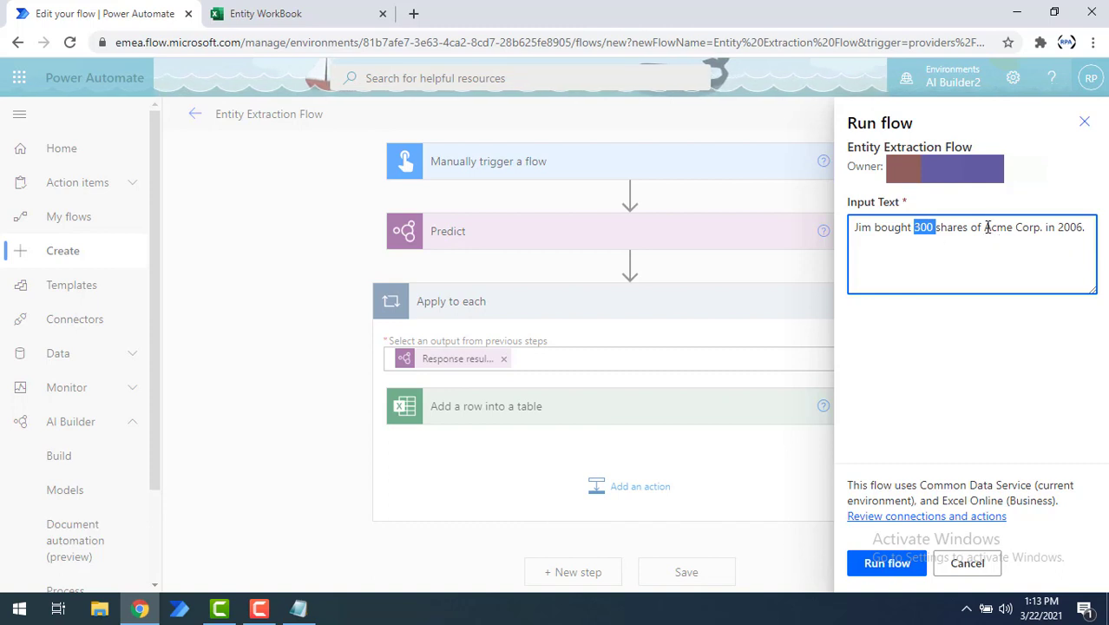
drag(986, 227, 1040, 234)
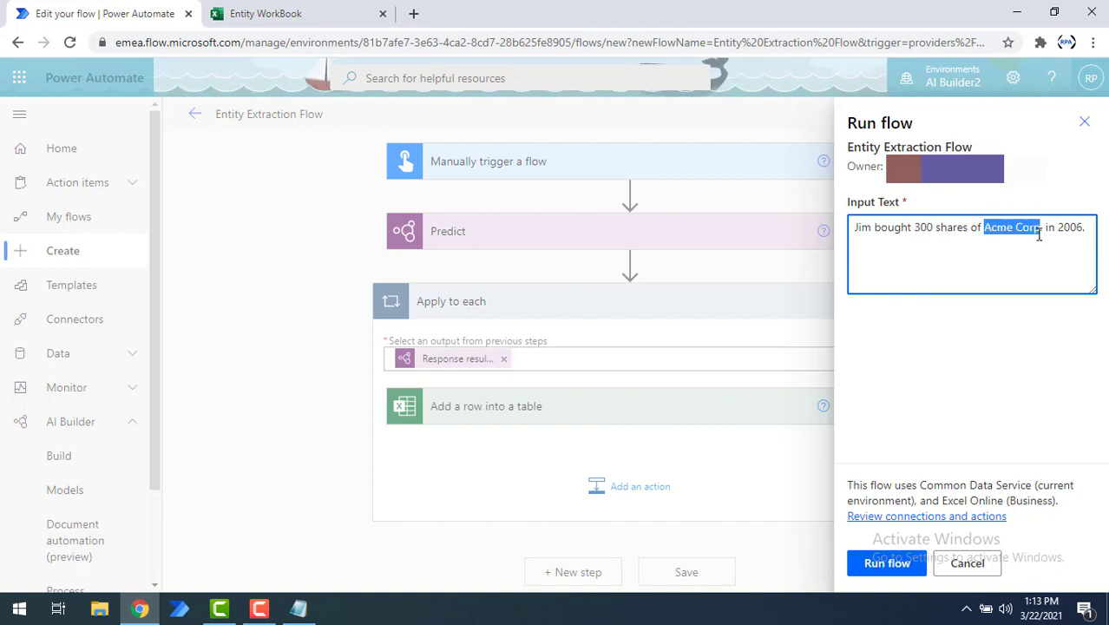
double_click(1070, 227)
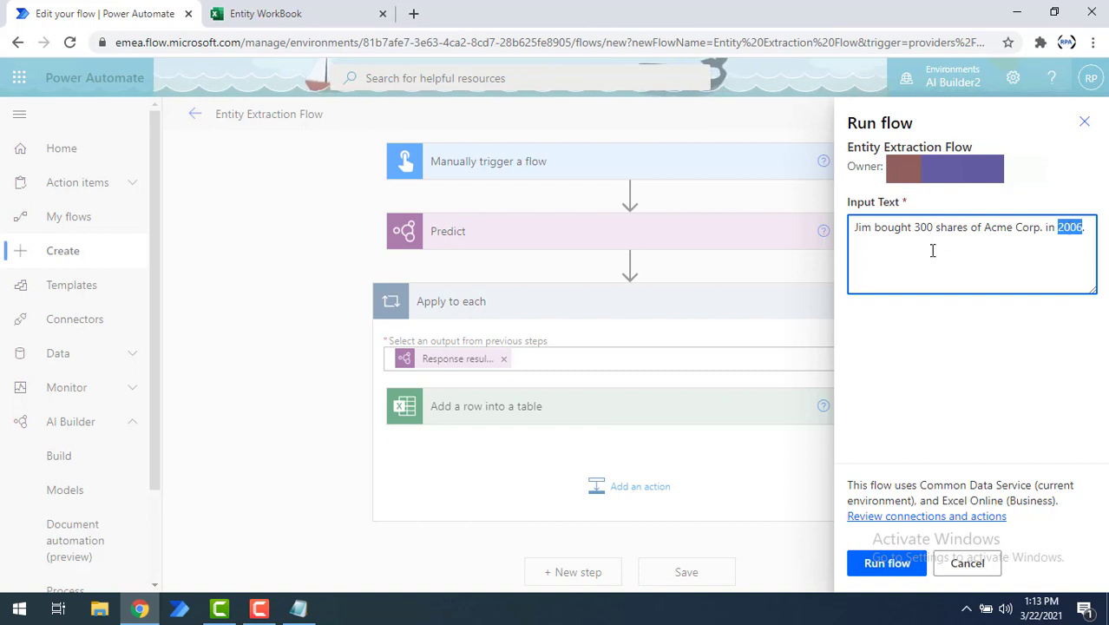
click(905, 573)
Switch to the Entity WorkBook and examine the Entity Extraction Keys in the rows added for the Acme Corp. sentence.
click(309, 12)
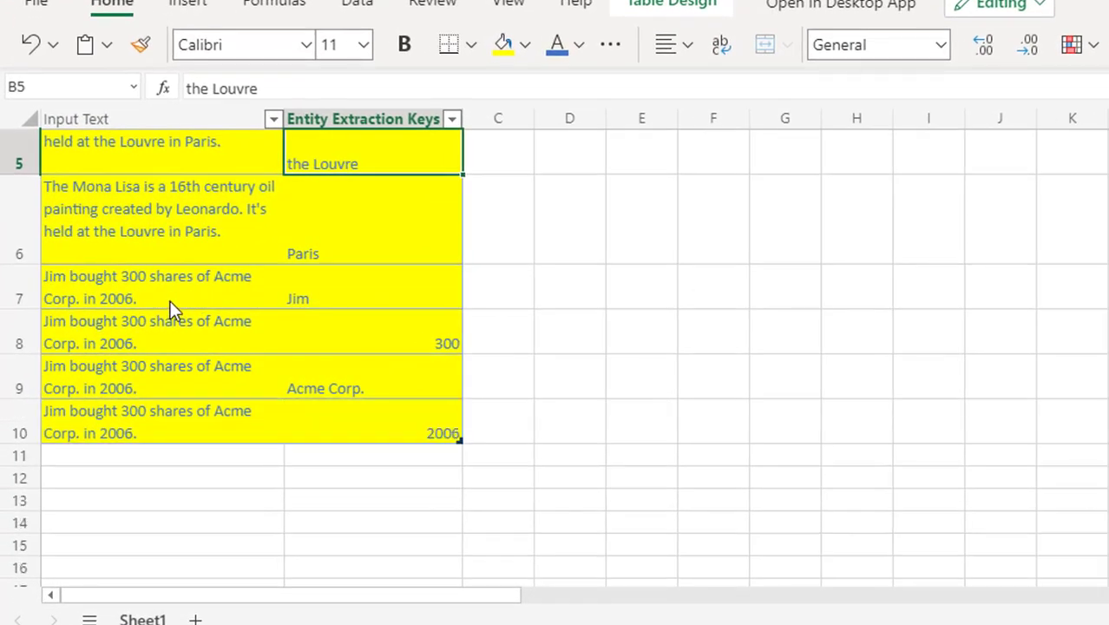
click(323, 298)
click(437, 350)
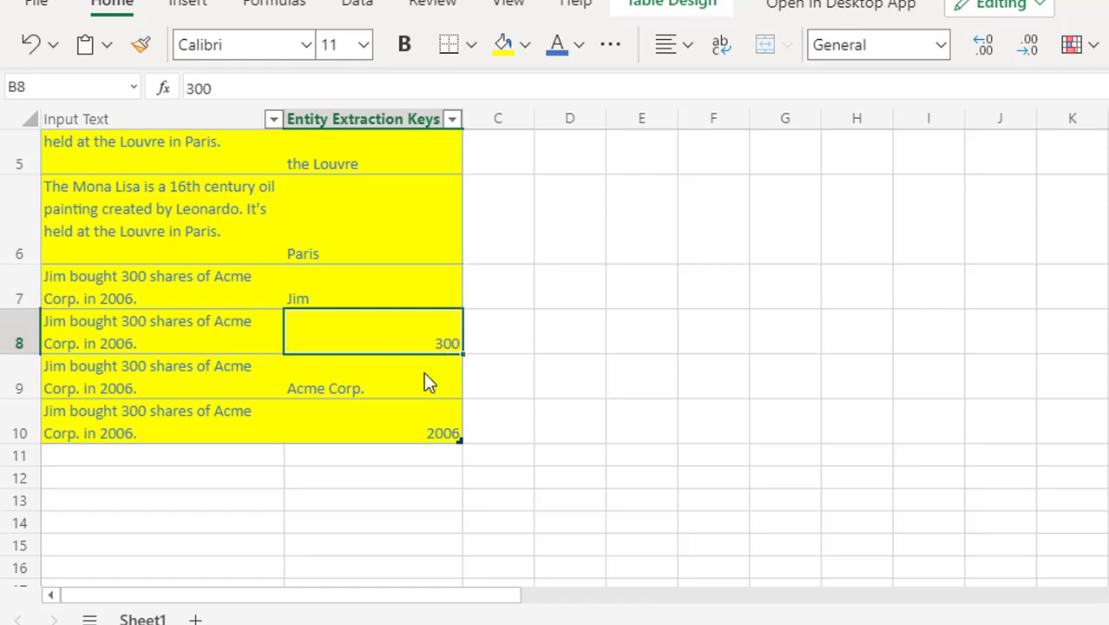
click(358, 391)
click(362, 434)
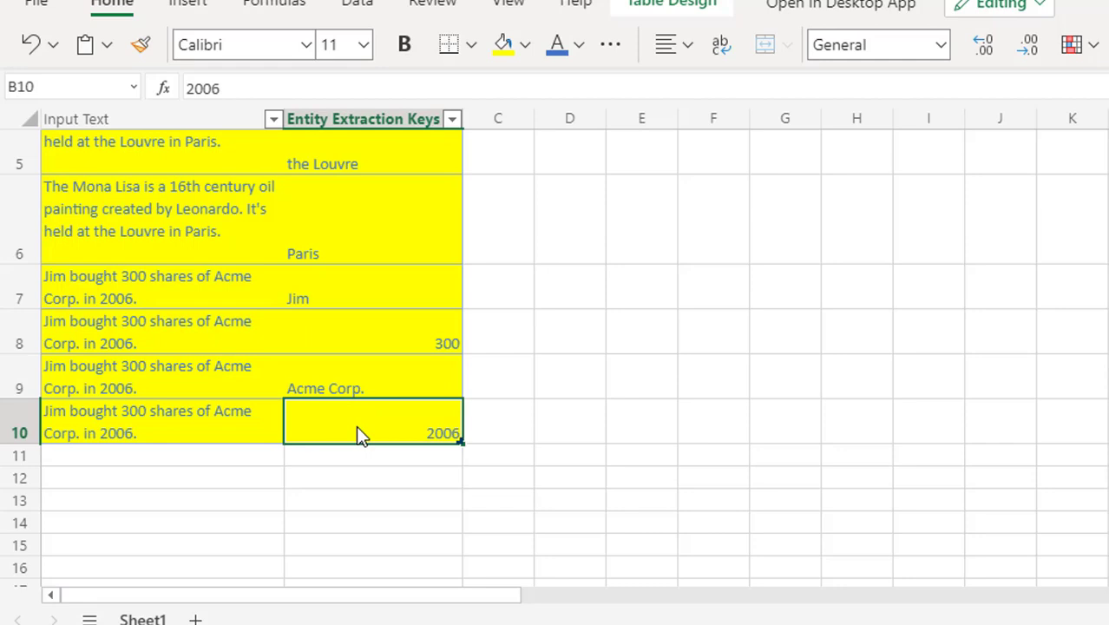
Add a third table column with the header "Categories" in C1, beside Entity Extraction Keys.
scroll(516, 499, up, 3)
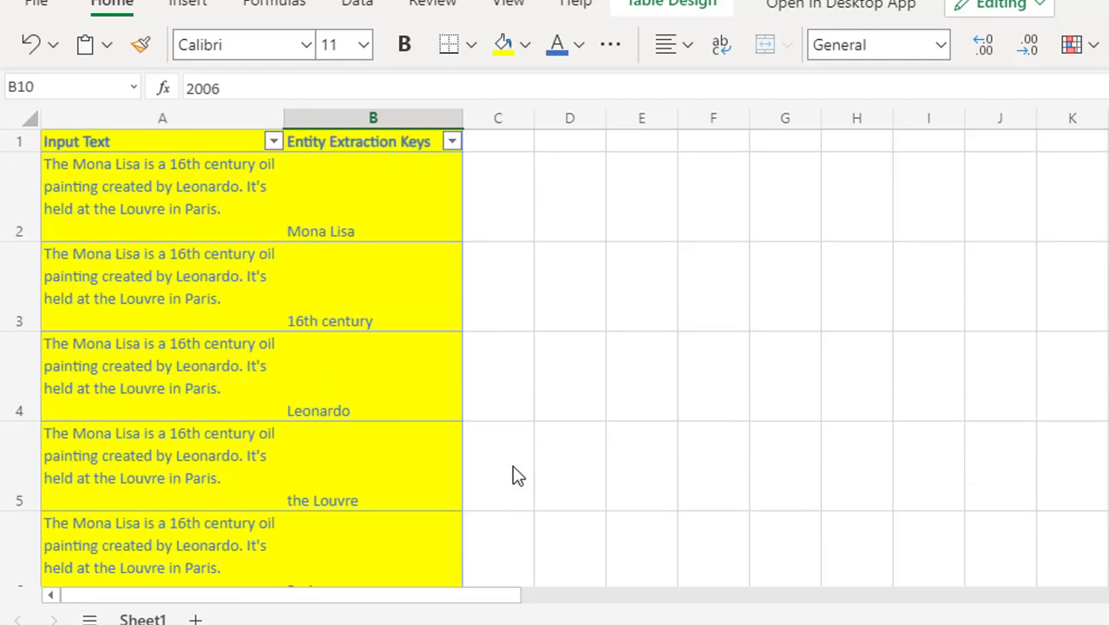
click(490, 144)
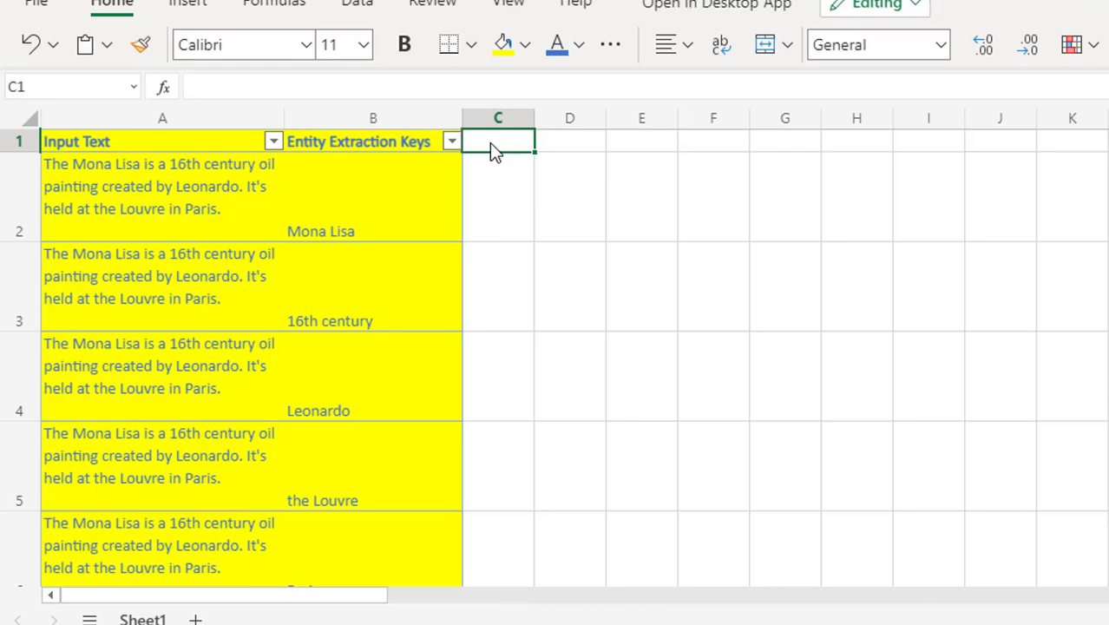
text(Categories)
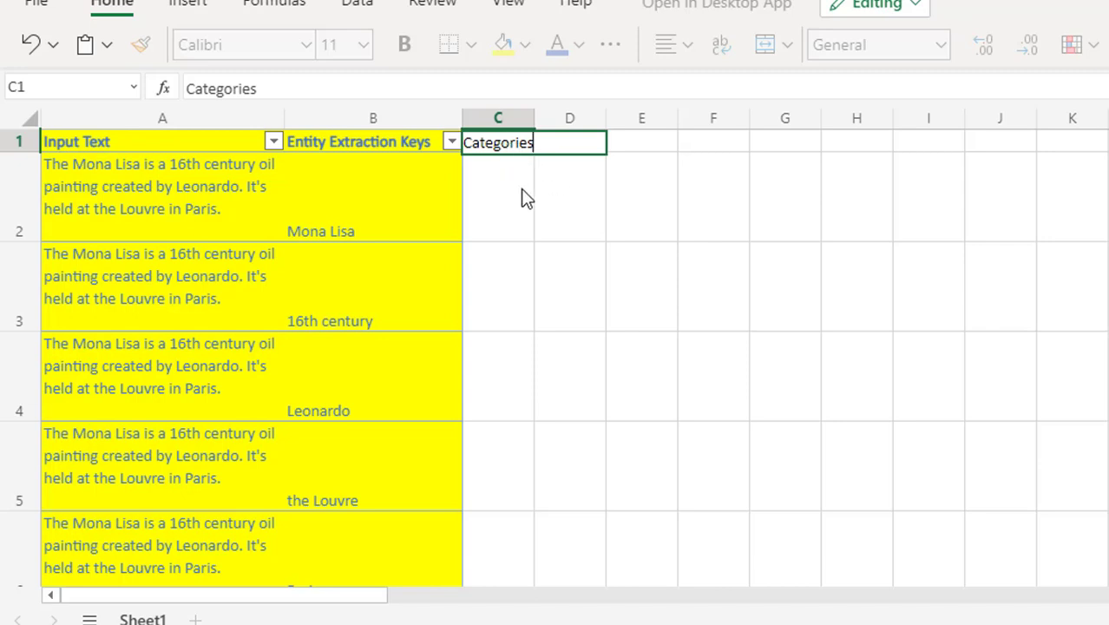
key(Return)
click(324, 230)
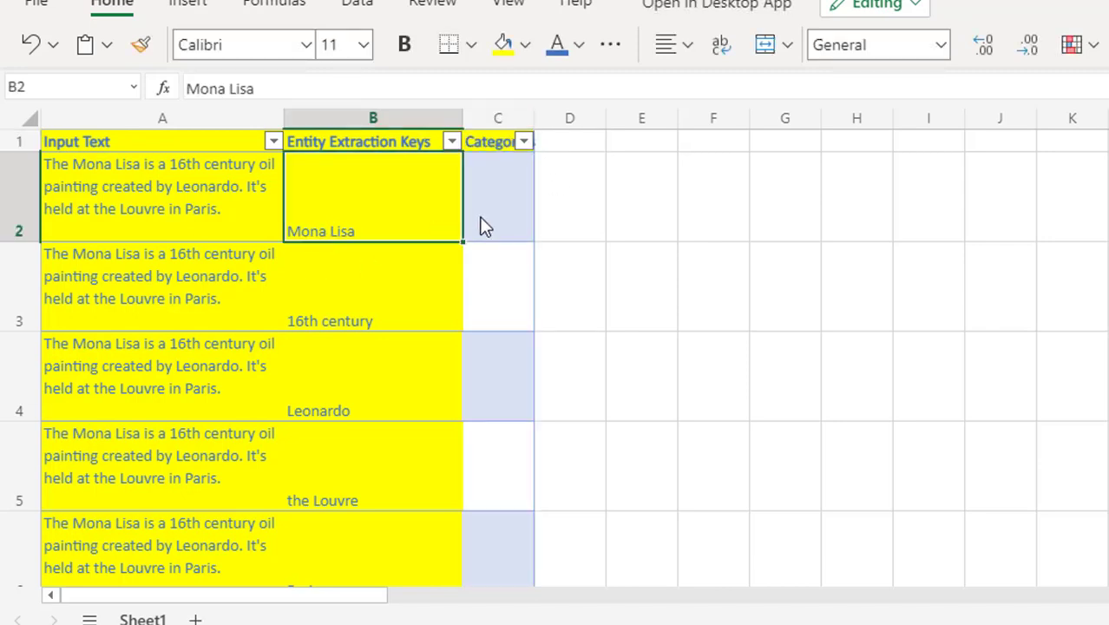
click(484, 226)
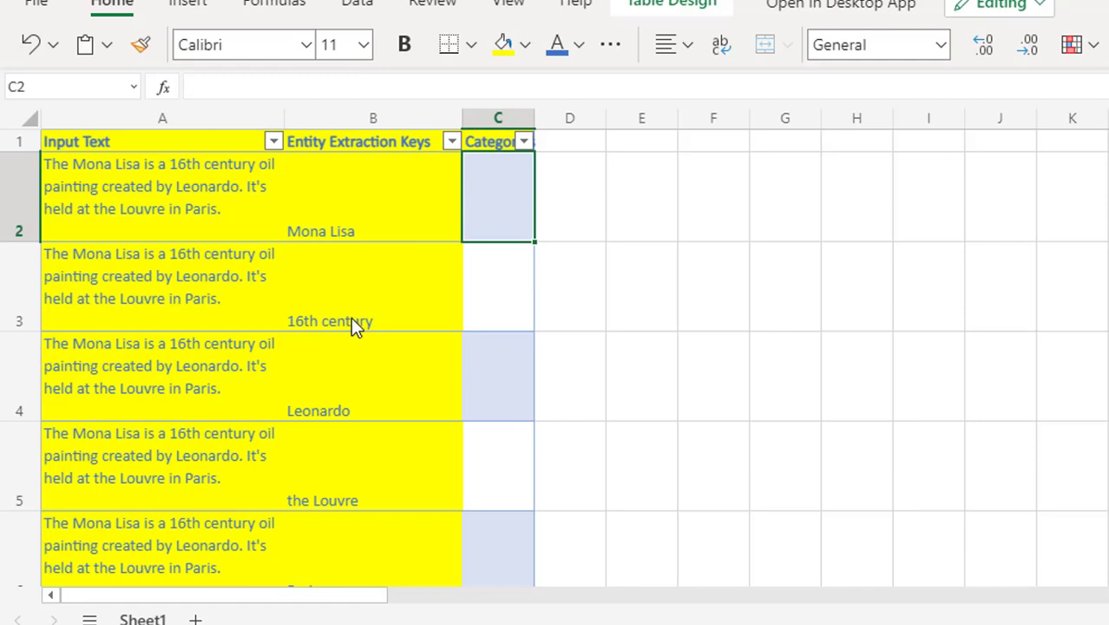
click(352, 322)
click(483, 314)
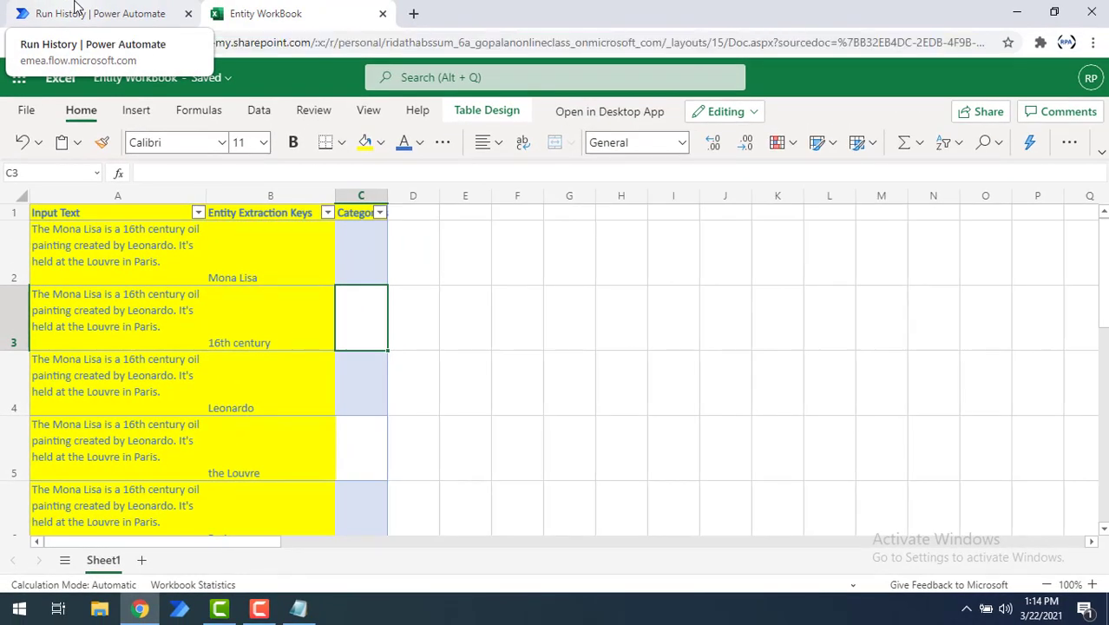
Switch to Power Automate, edit the Entity Extraction Flow and reselect the Model table in the Add a row into a table action.
click(76, 6)
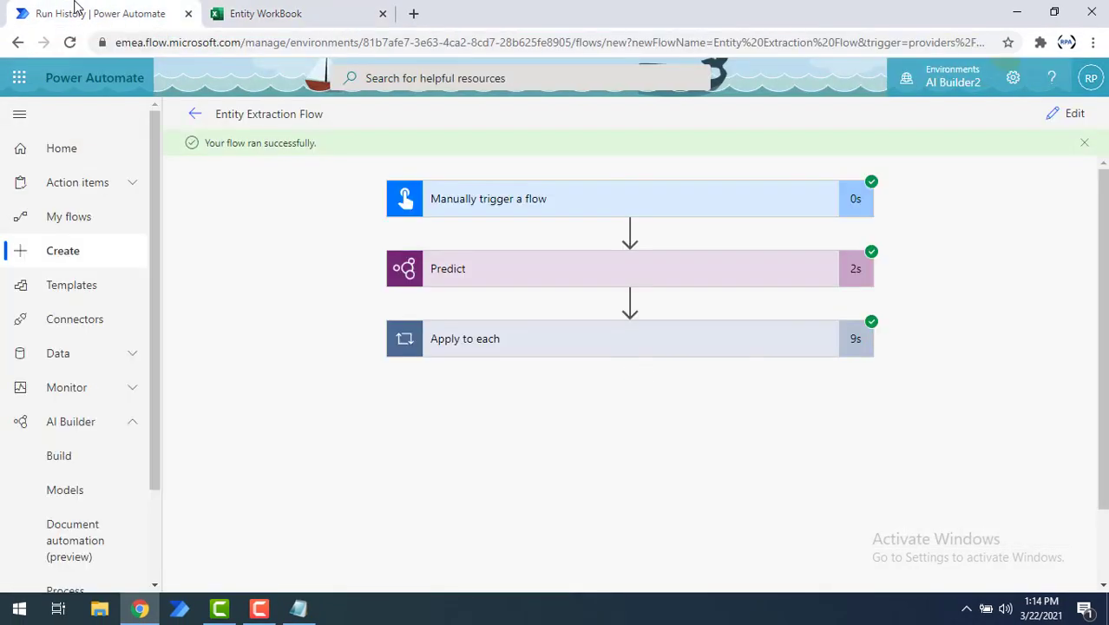
click(1072, 119)
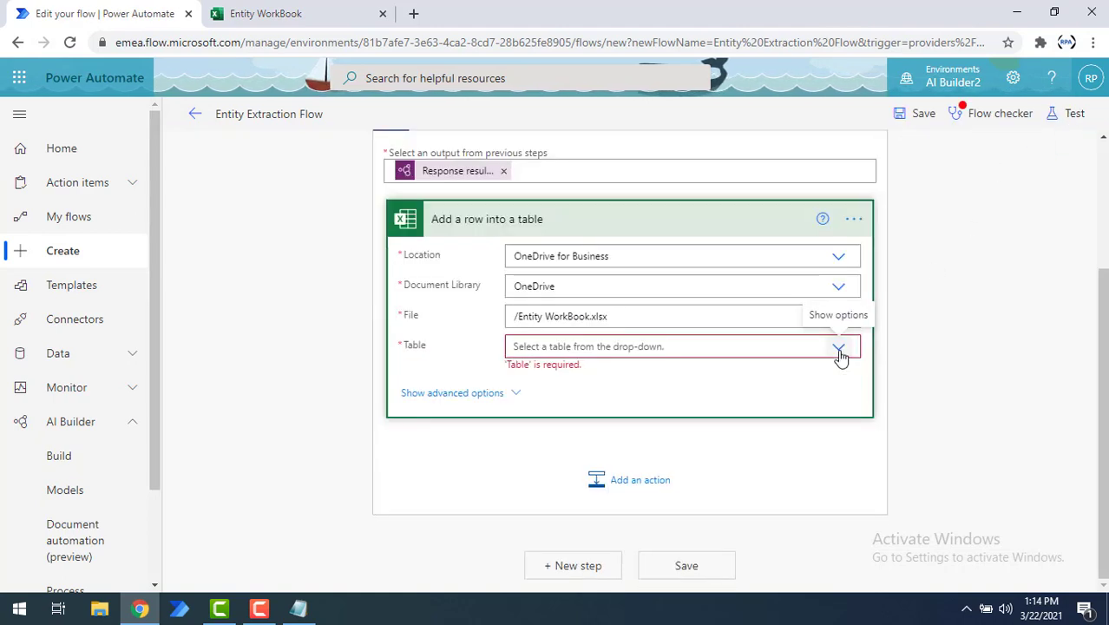
click(840, 351)
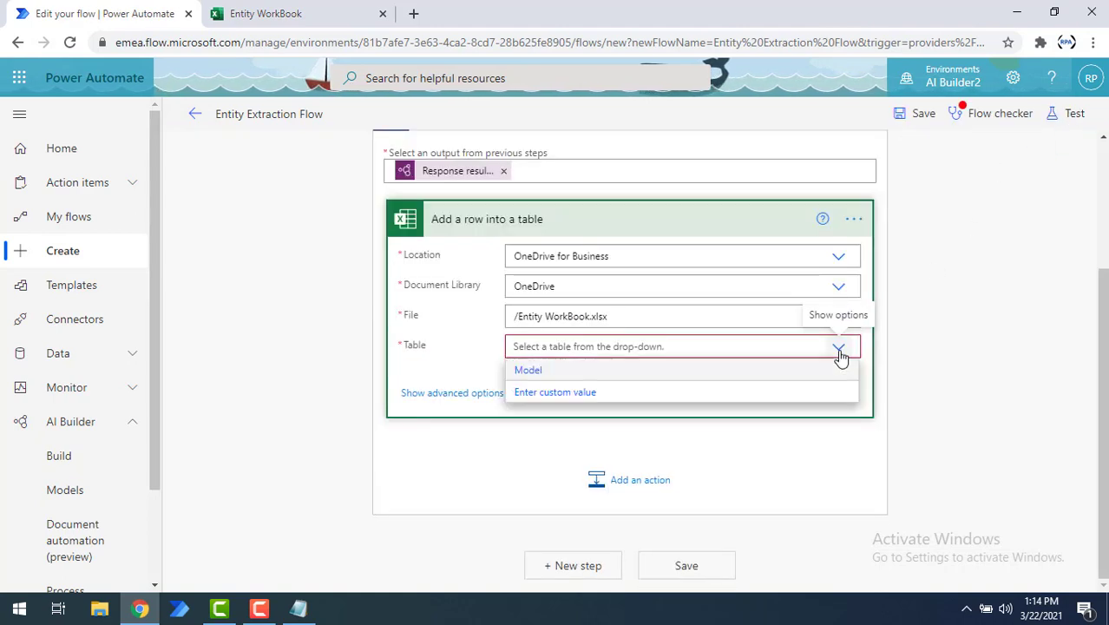
click(529, 371)
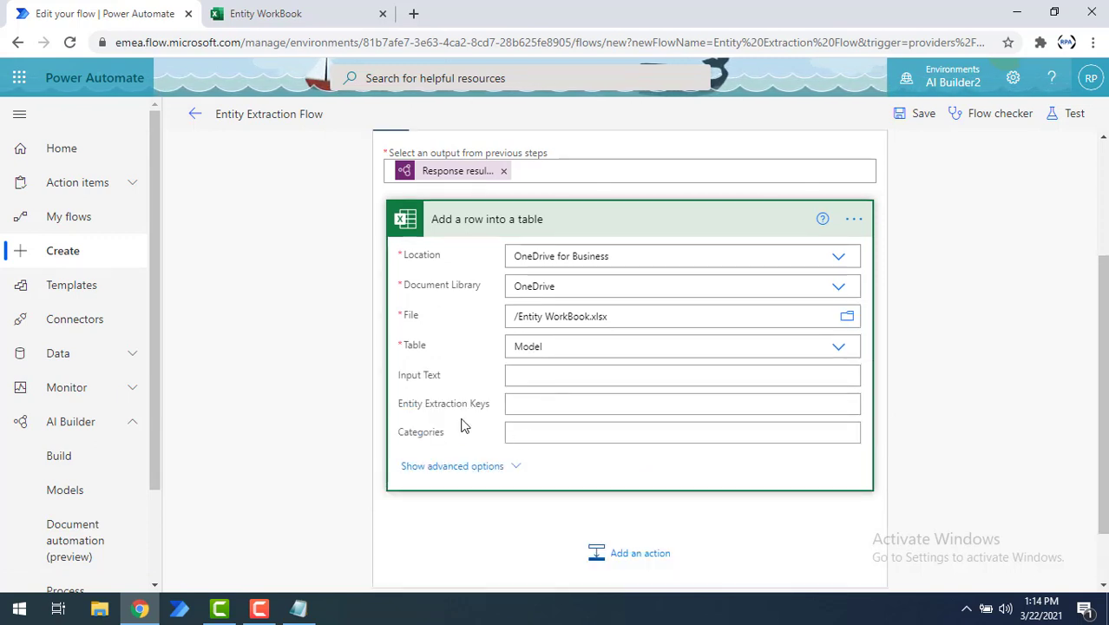
Map the Input Text column to the trigger's Input Text and Entity Extraction Keys to Response result Entities value.
click(530, 432)
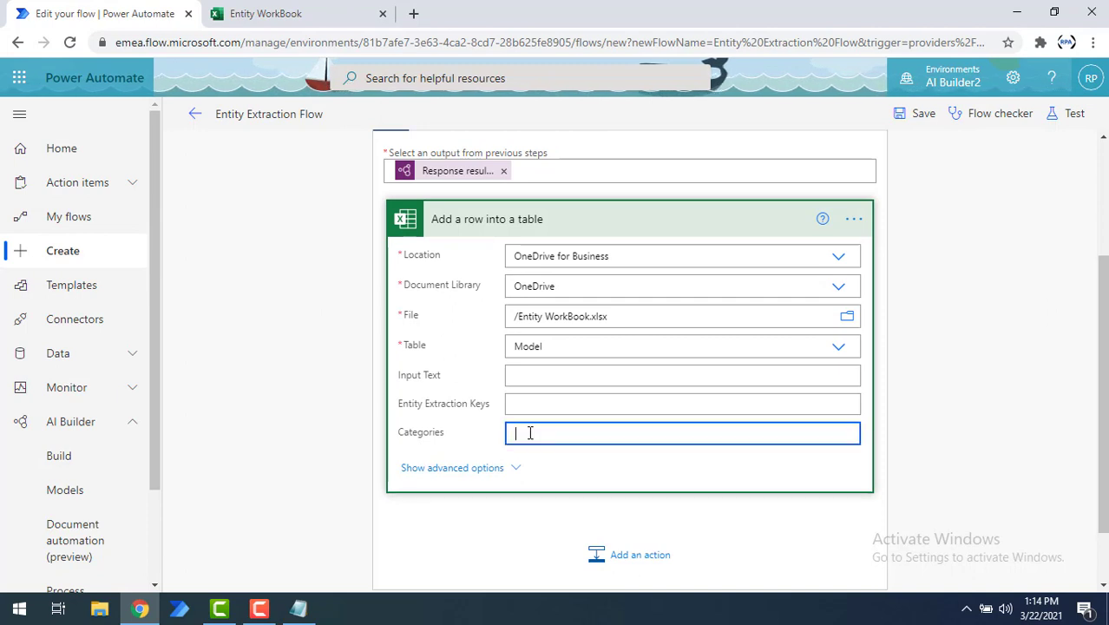
click(526, 374)
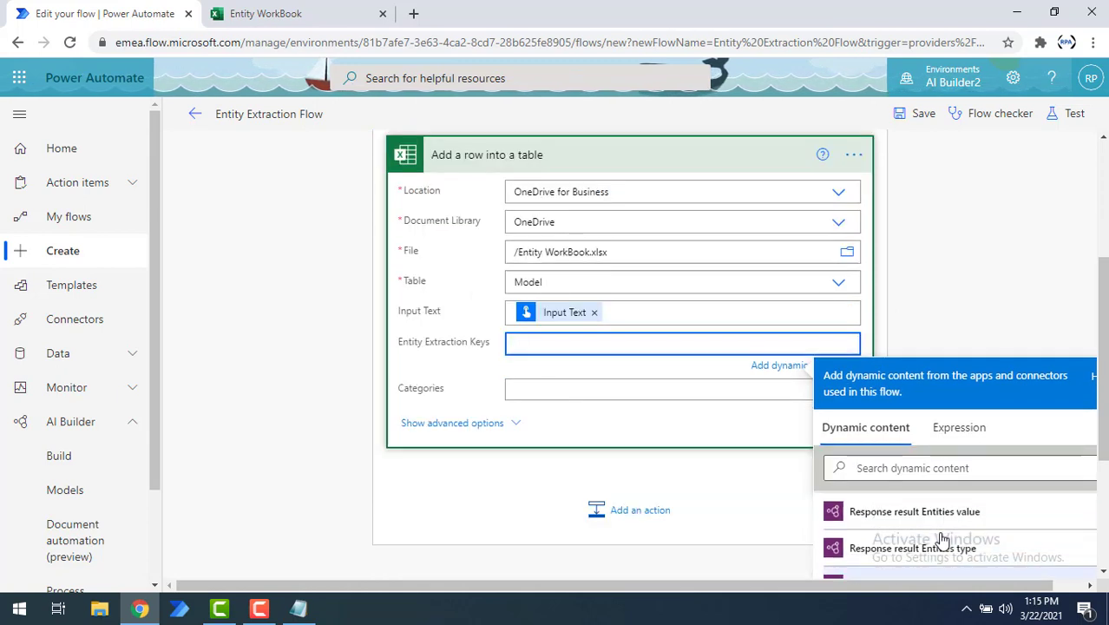
scroll(943, 540, up, 1)
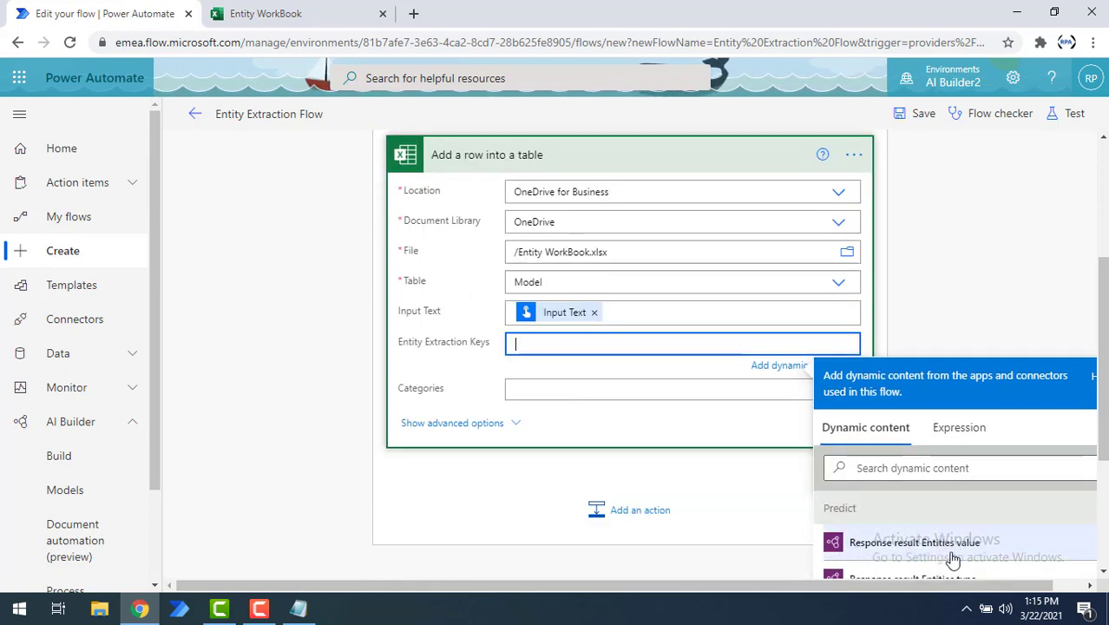
click(946, 549)
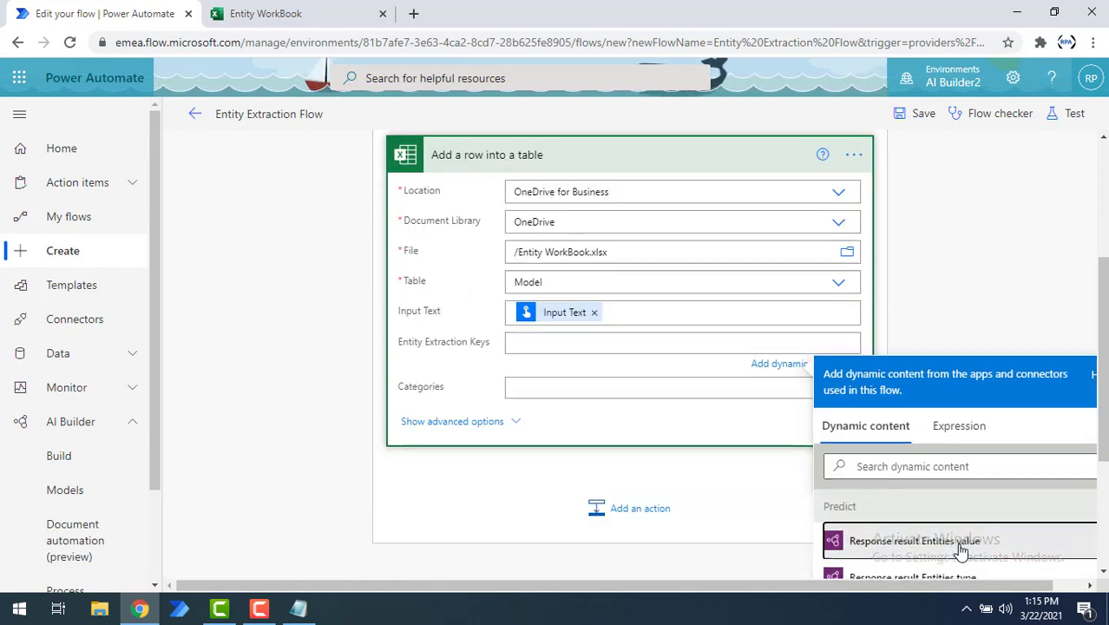
Map the Categories column to Response result Entities type and save the flow.
click(547, 392)
scroll(941, 553, down, 1)
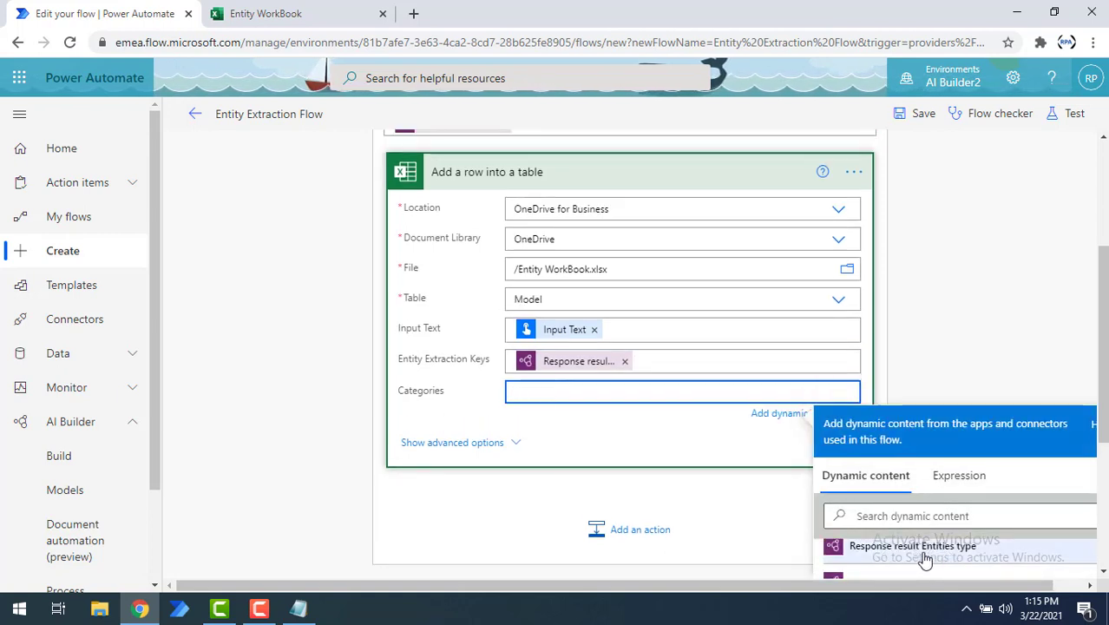
click(925, 560)
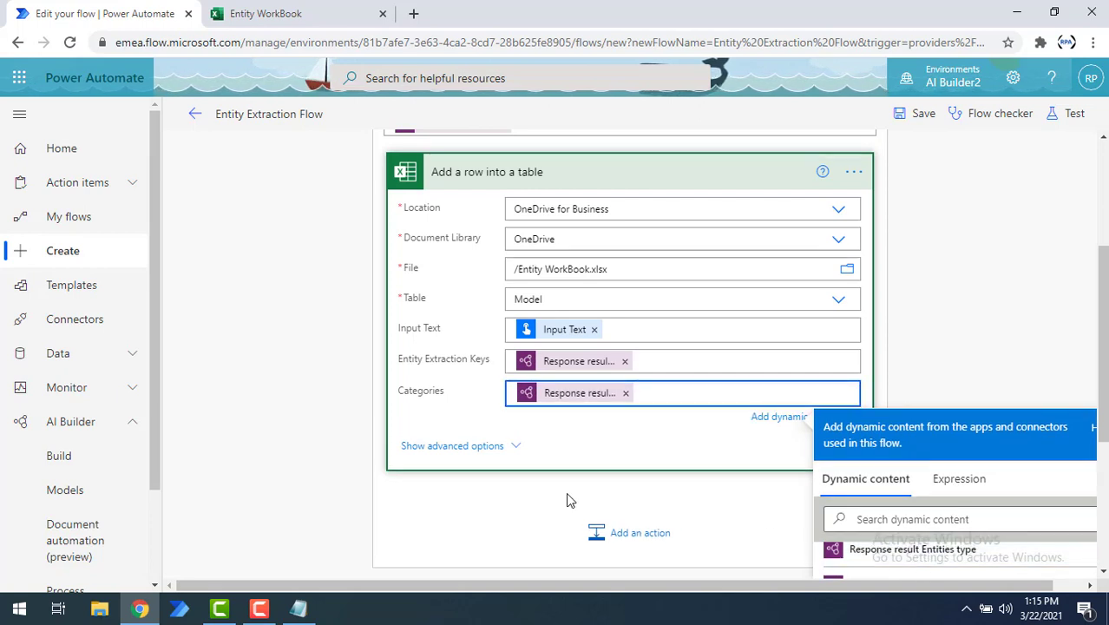
click(1005, 322)
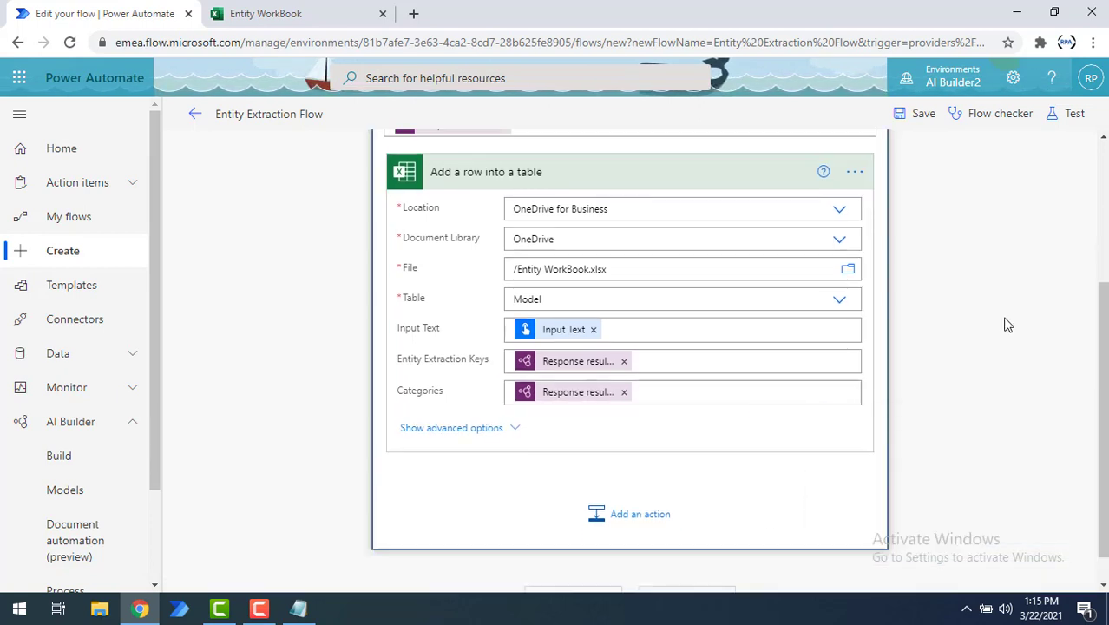
click(700, 572)
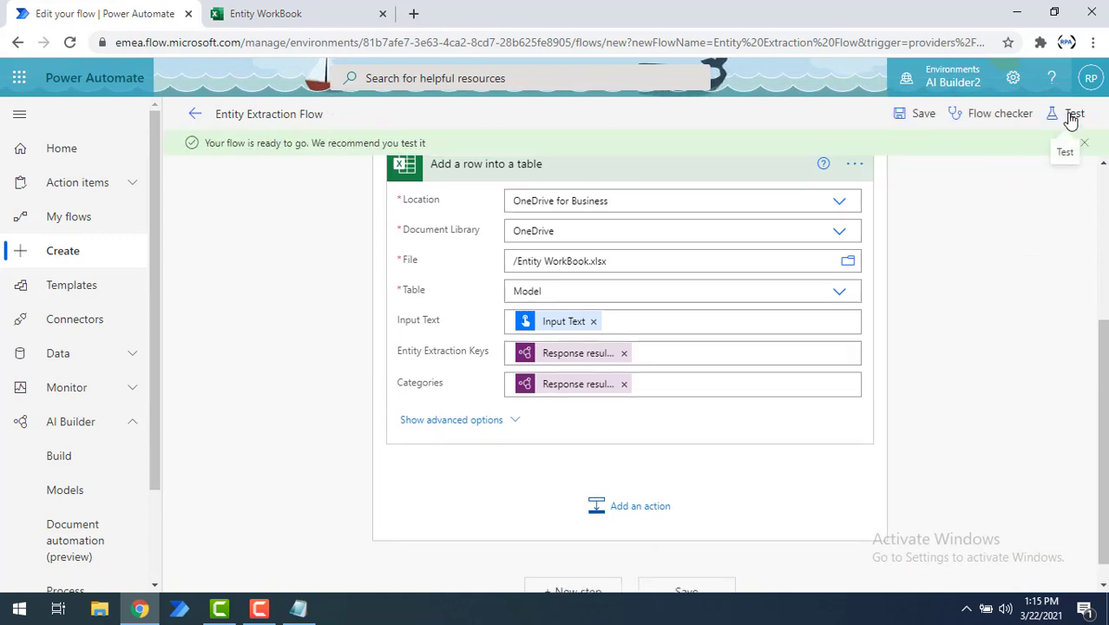
Test the flow automatically with a recently used trigger, reusing the older of the two successful runs.
click(1072, 120)
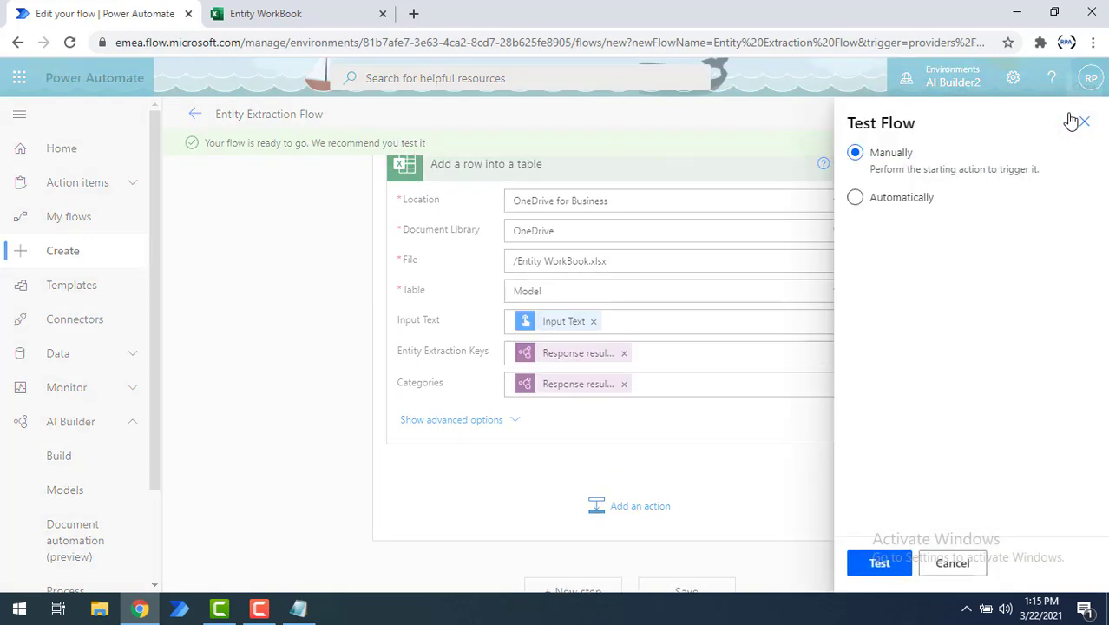
click(855, 199)
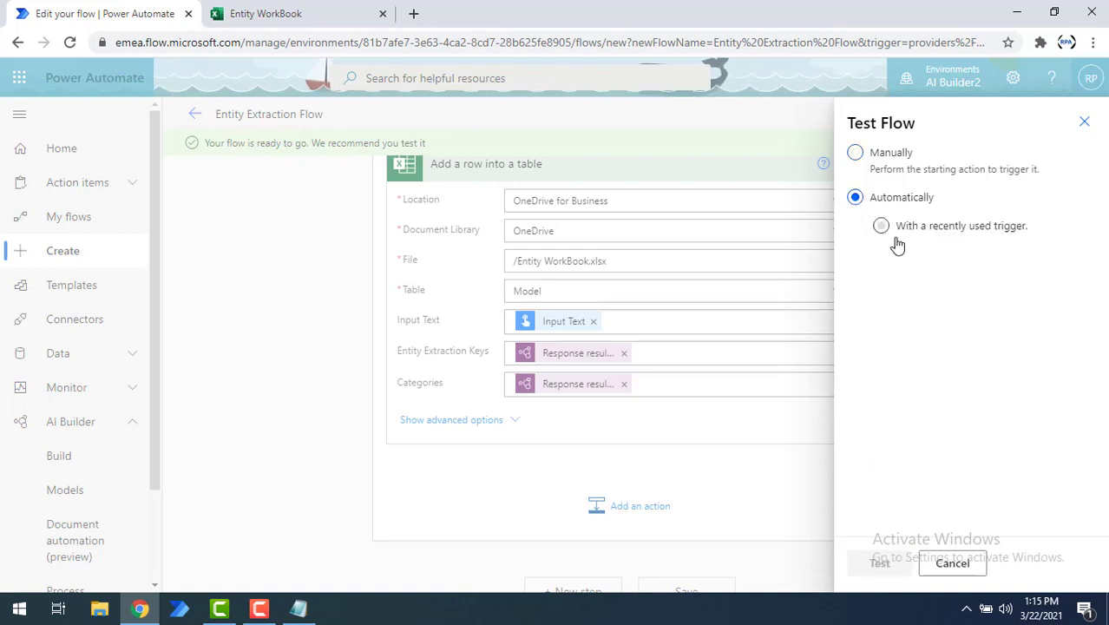
click(882, 227)
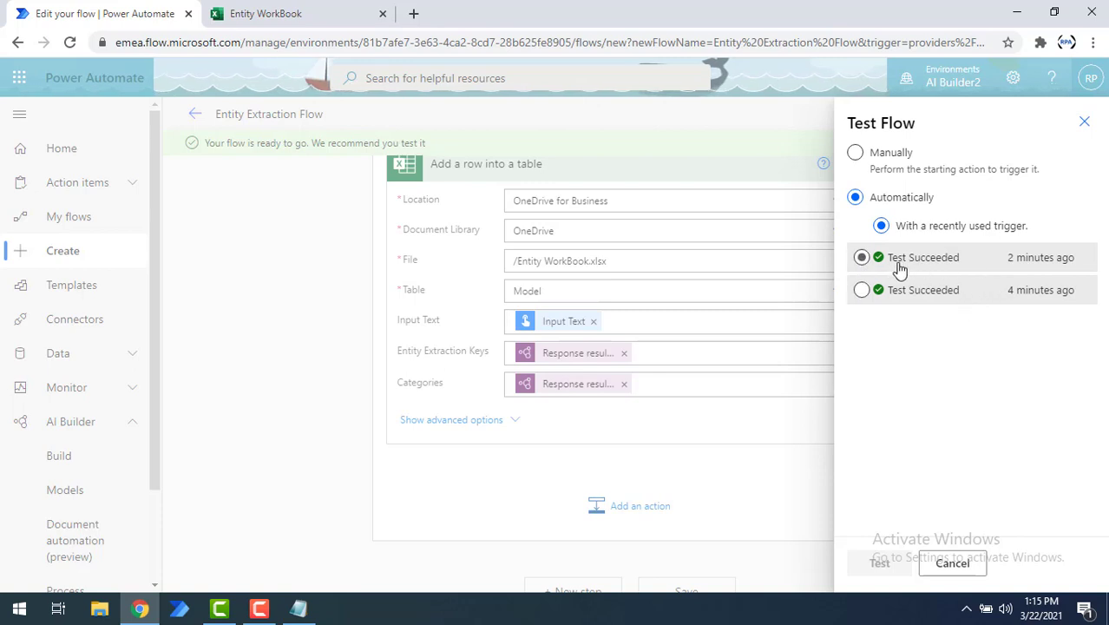
click(863, 262)
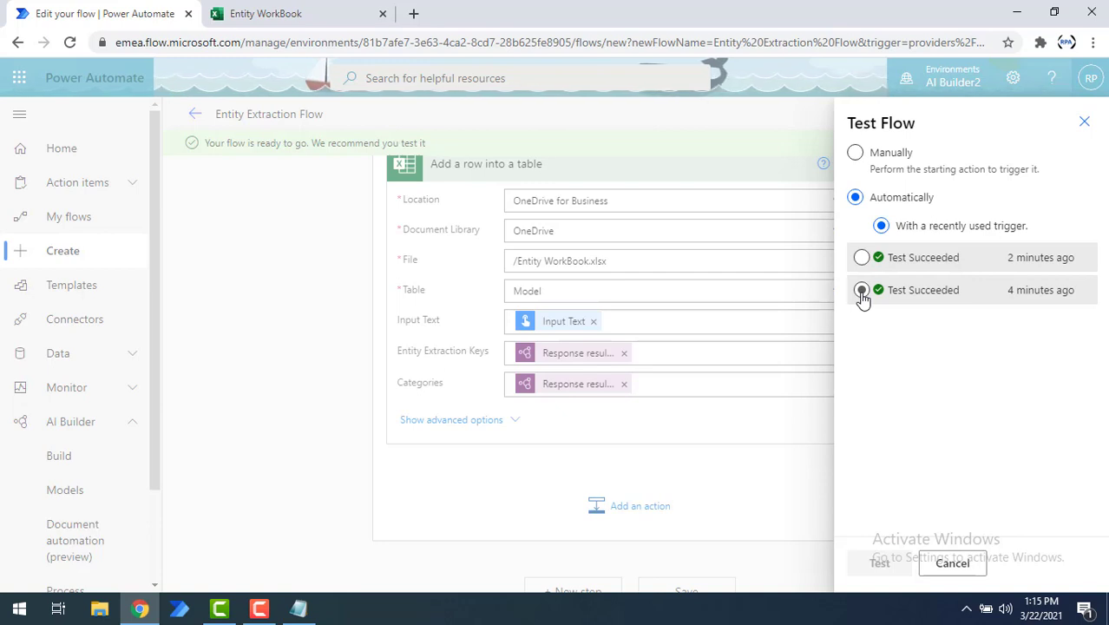
click(862, 292)
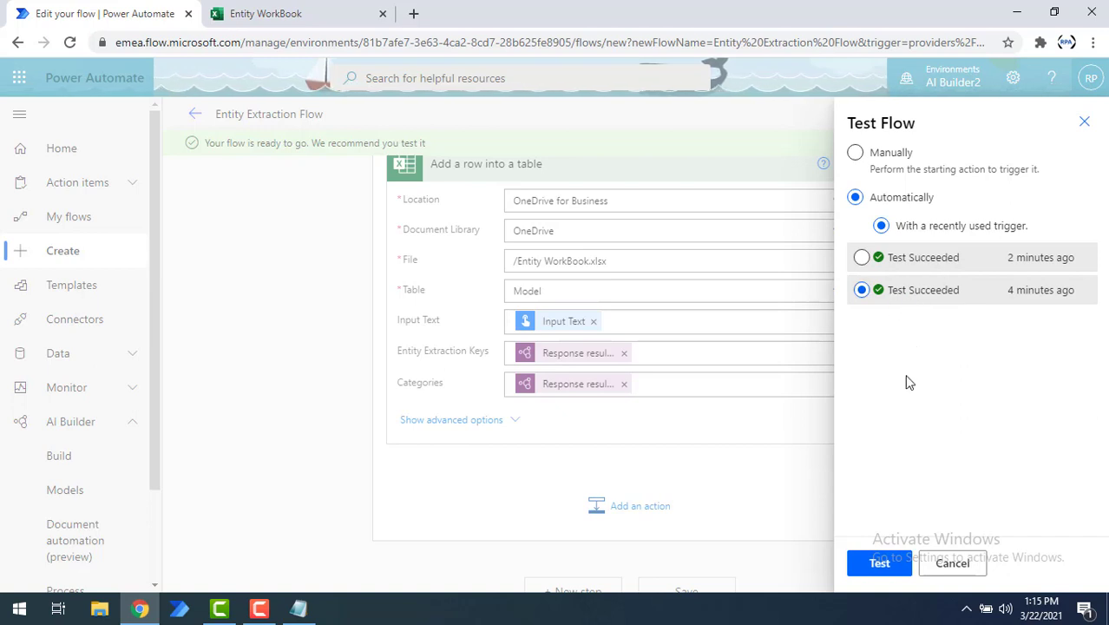
click(880, 564)
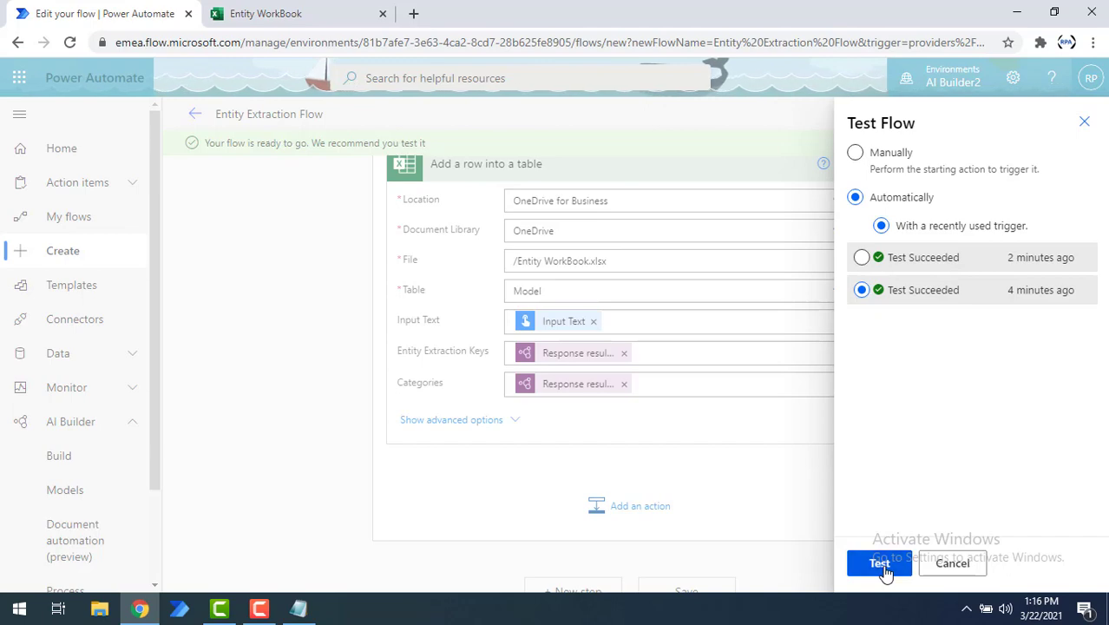
Switch to the Entity WorkBook in Excel and examine the Categories in the rows added for the Mona Lisa text.
click(250, 8)
scroll(451, 356, down, 3)
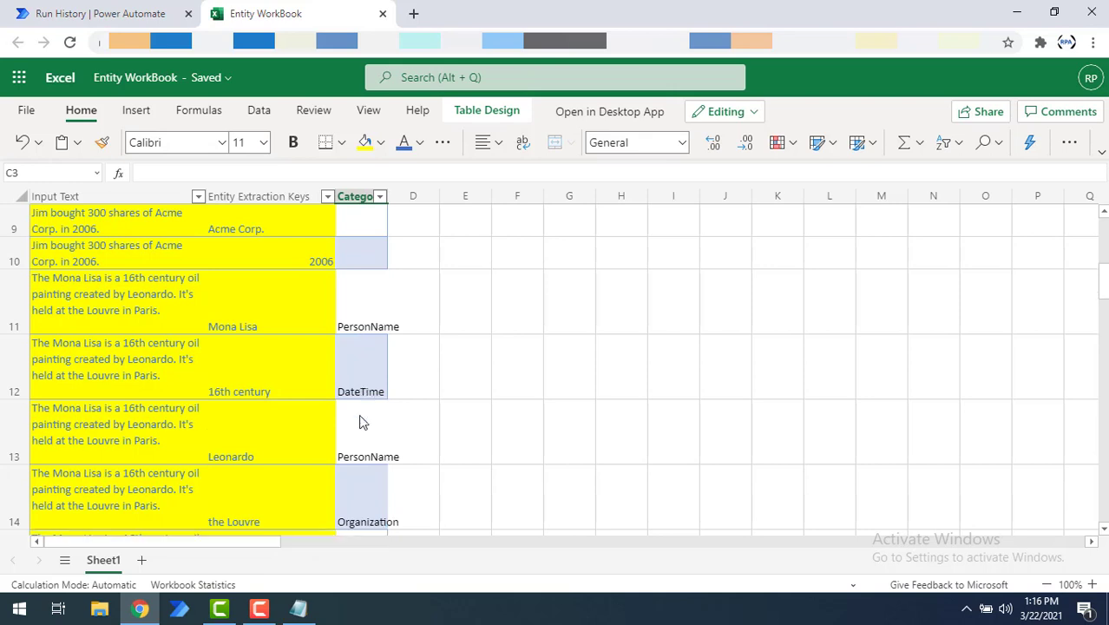
scroll(381, 445, down, 1)
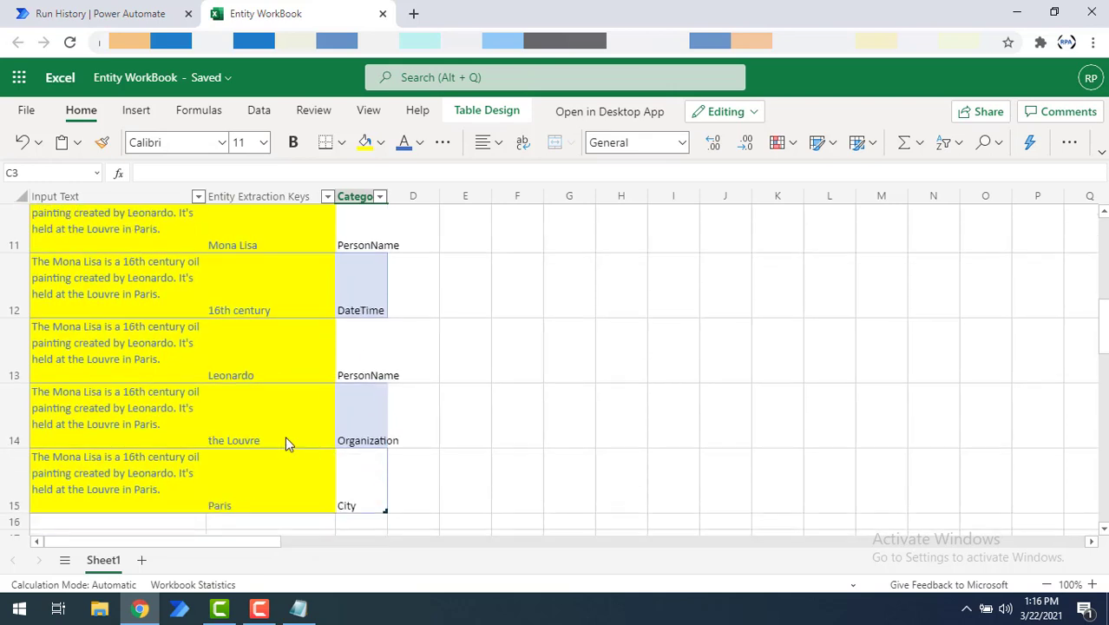
Return to the flow in Power Automate and test it automatically with the trigger of the successful run from 3 minutes ago.
click(98, 15)
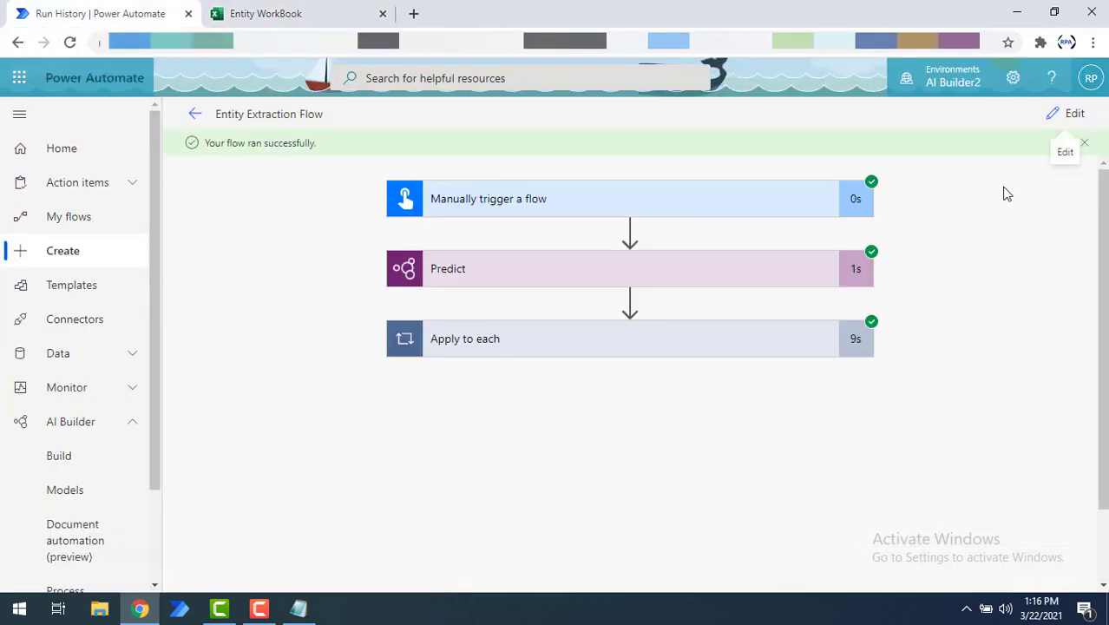
click(1075, 116)
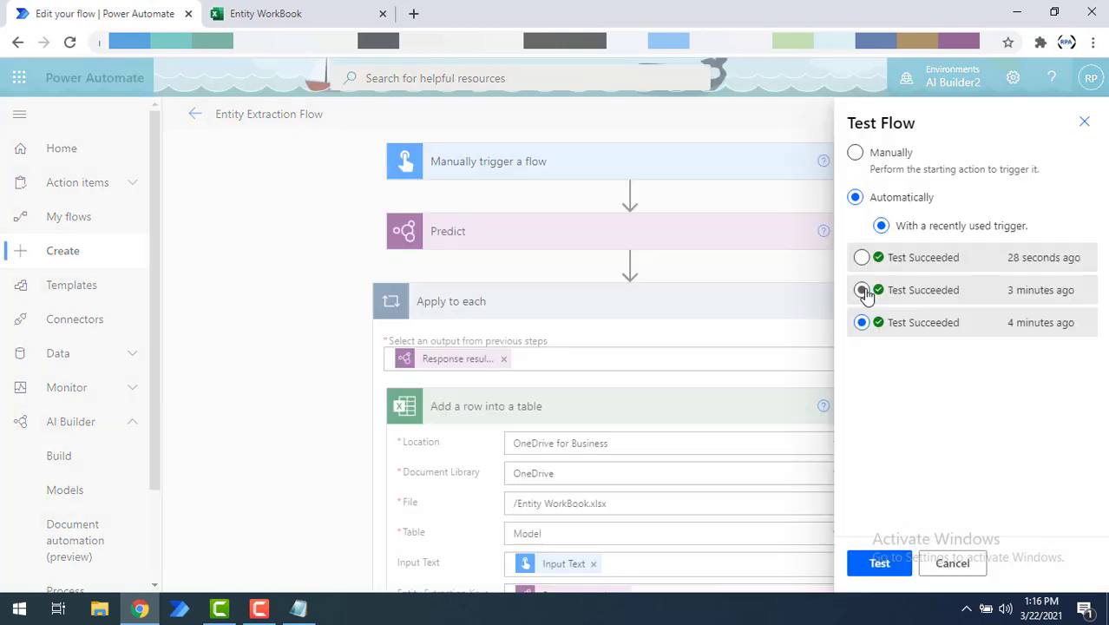
click(863, 292)
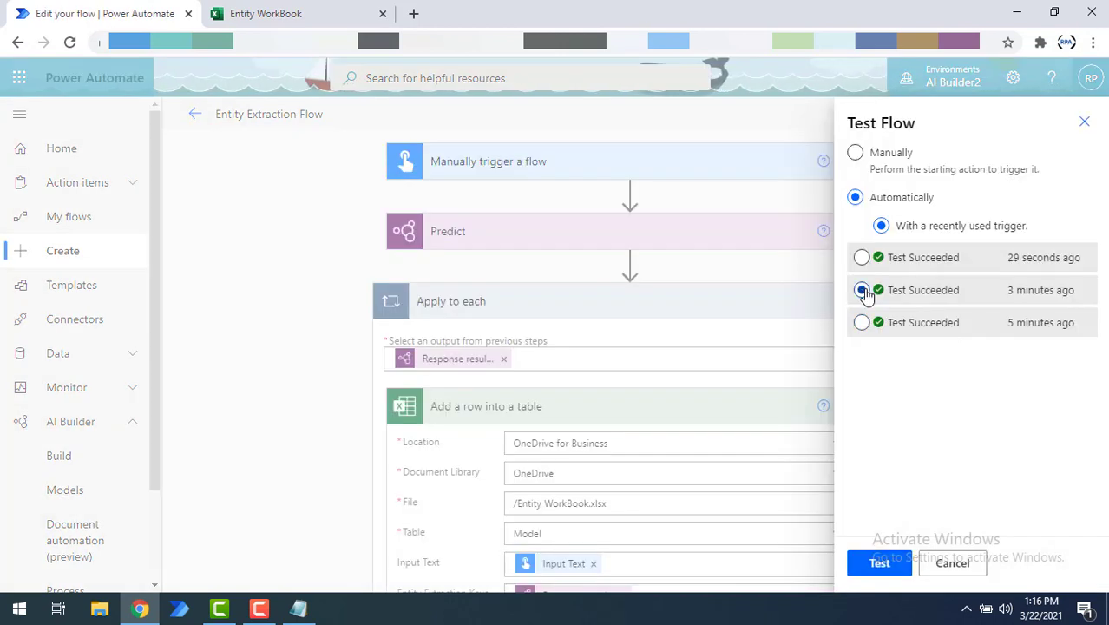
click(881, 565)
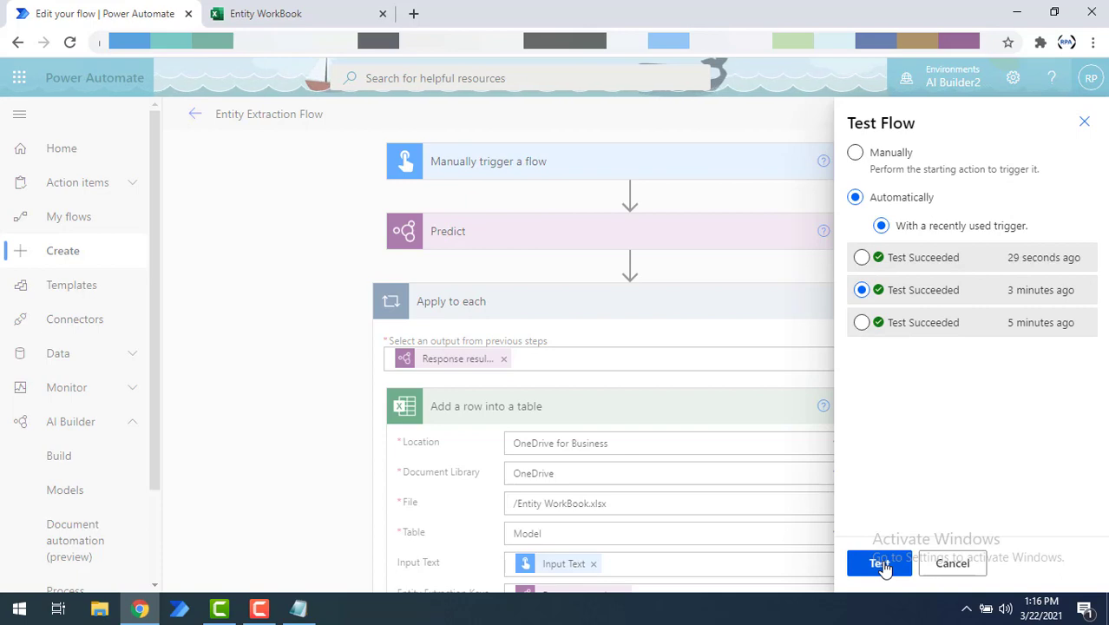
Examine the Categories added for the Acme Corp. sentence in the Entity WorkBook, and return to the flow run in Power Automate.
click(305, 9)
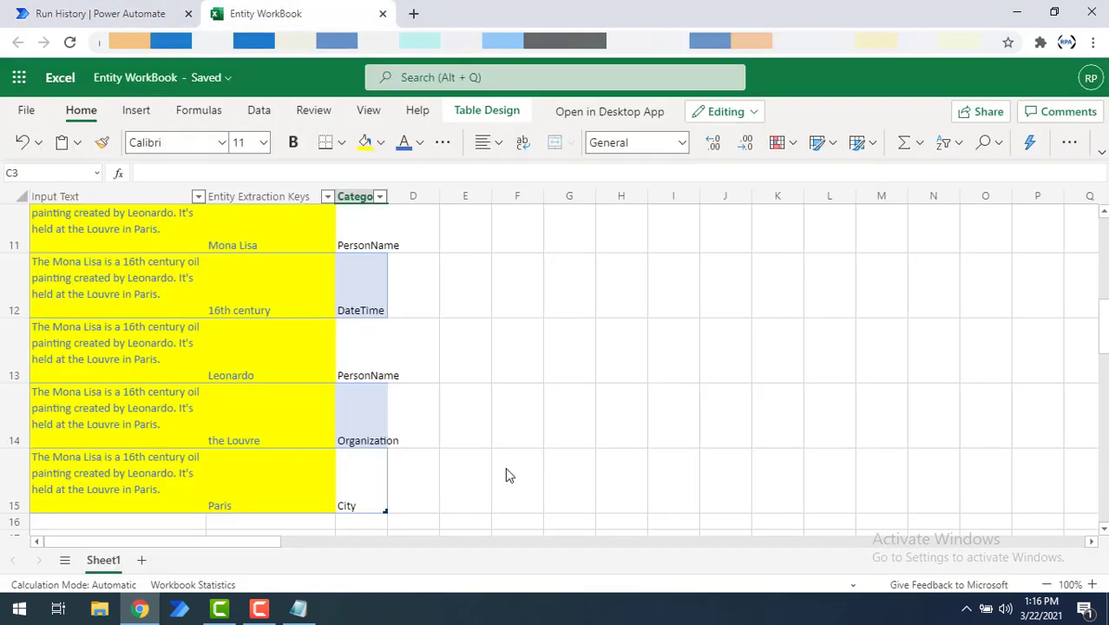
scroll(508, 471, down, 3)
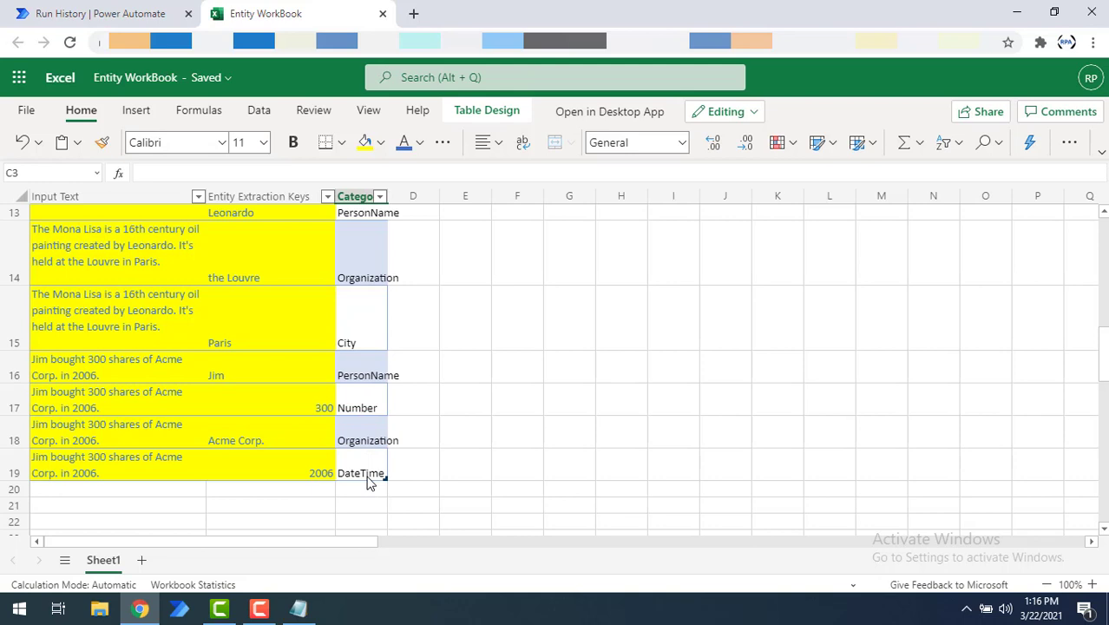
click(120, 10)
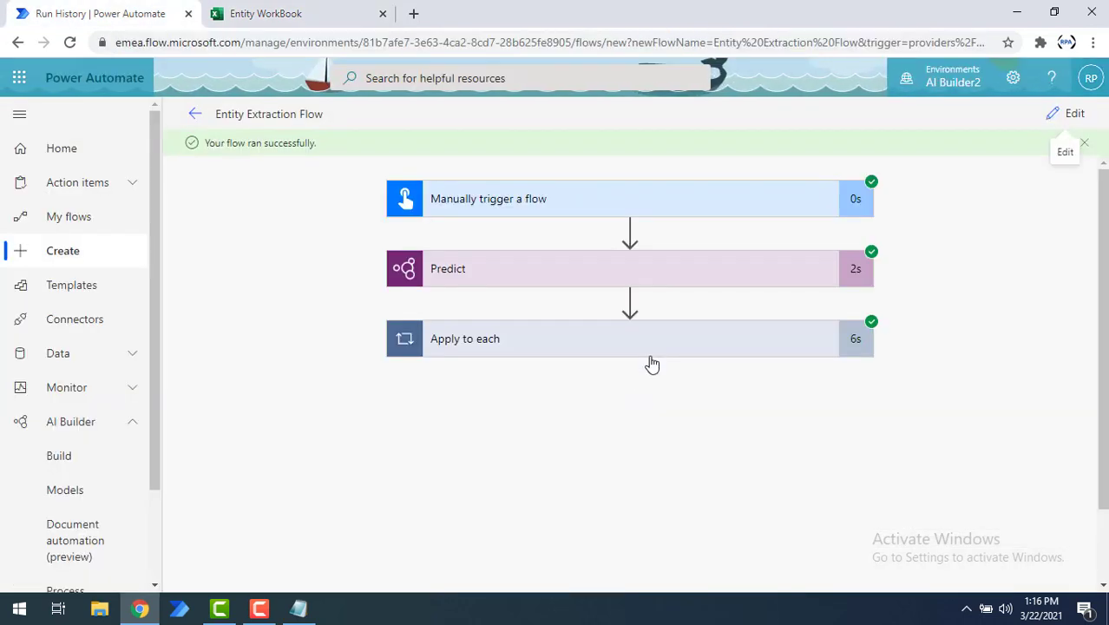